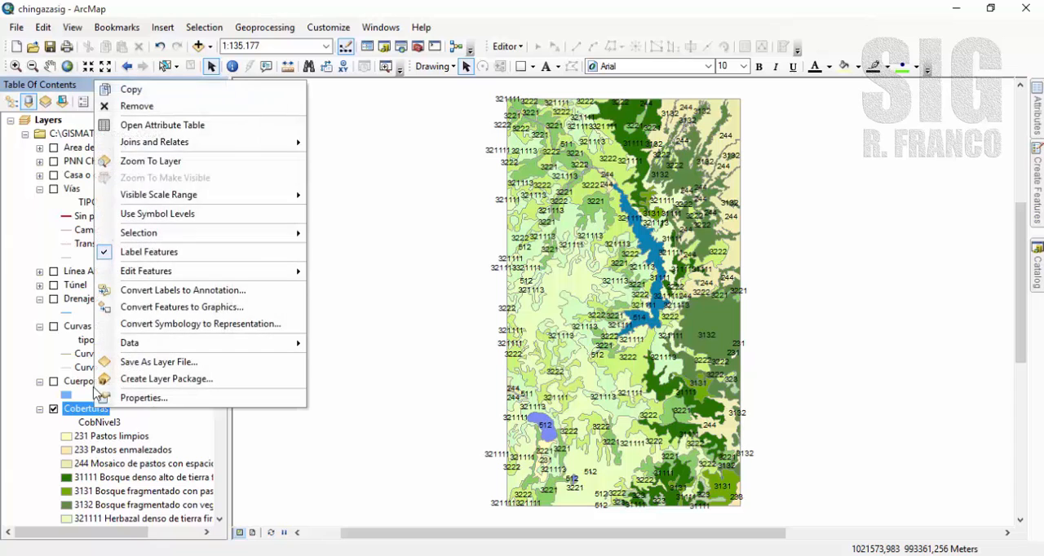
# Examine the CobNivel1, CobNivel2 and CobNivel3 fields in the attribute table of the Coberturas layer.
pyautogui.click(159, 122)
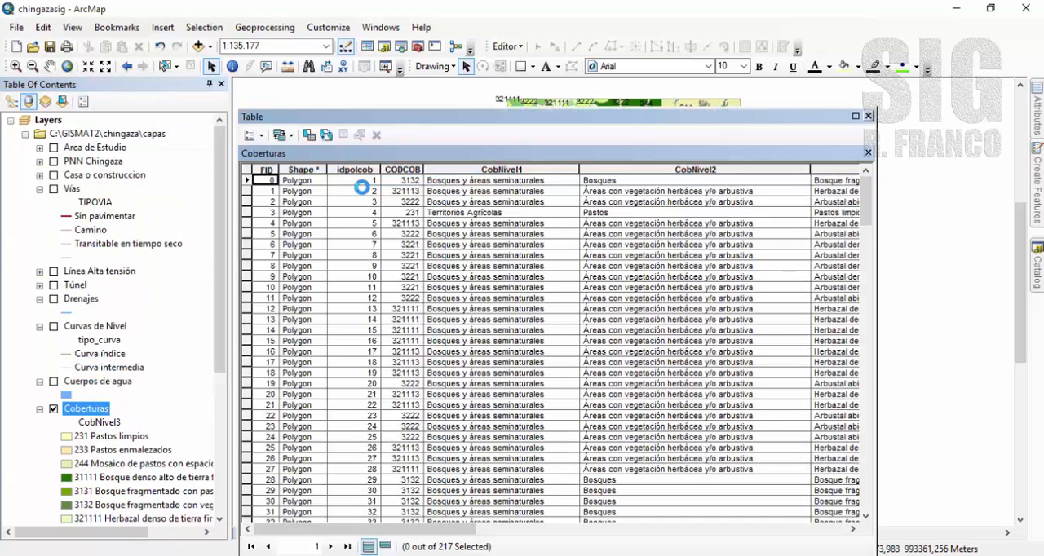
pyautogui.moveTo(433, 530); pyautogui.dragTo(711, 530)
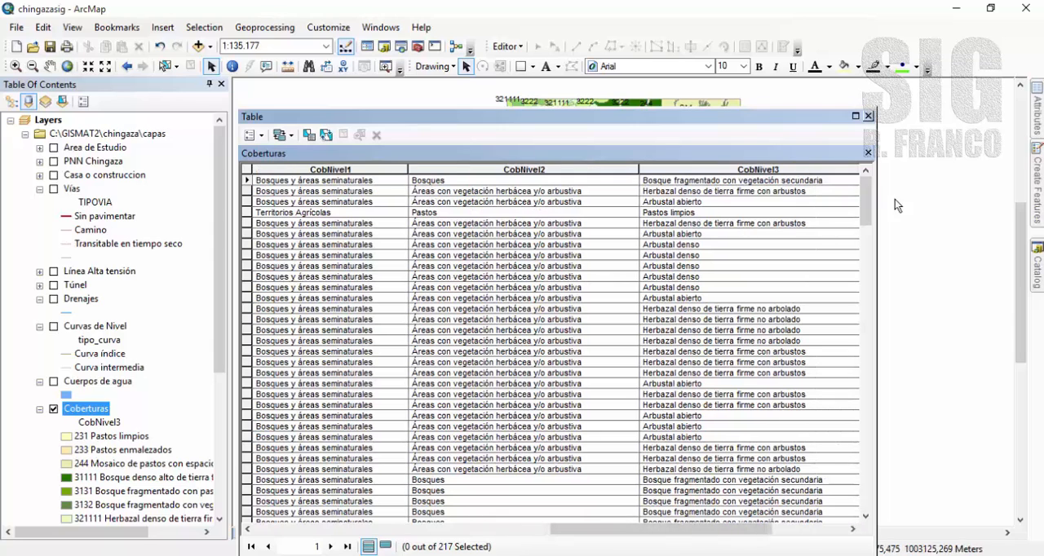
pyautogui.moveTo(866, 199); pyautogui.dragTo(870, 282)
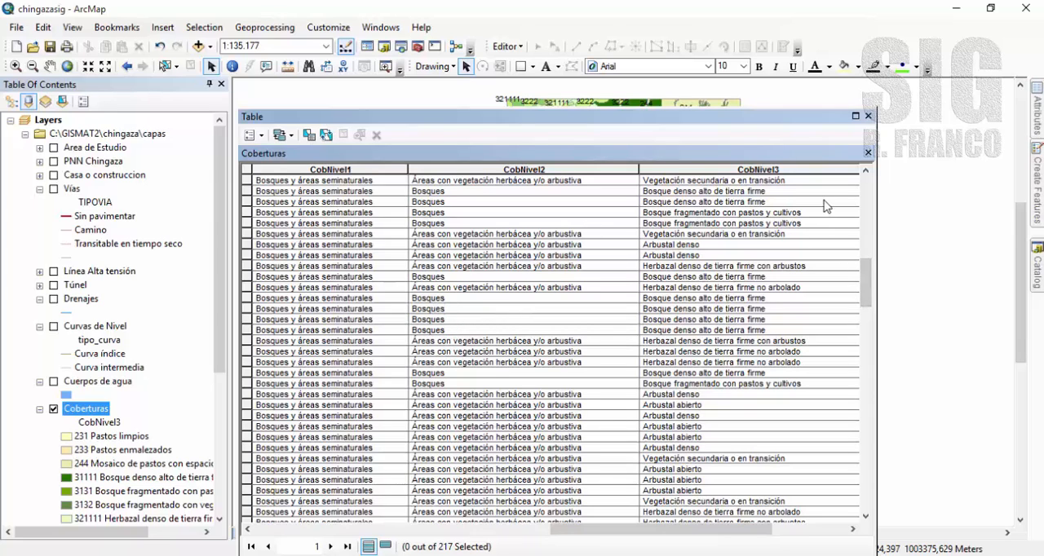
pyautogui.click(867, 116)
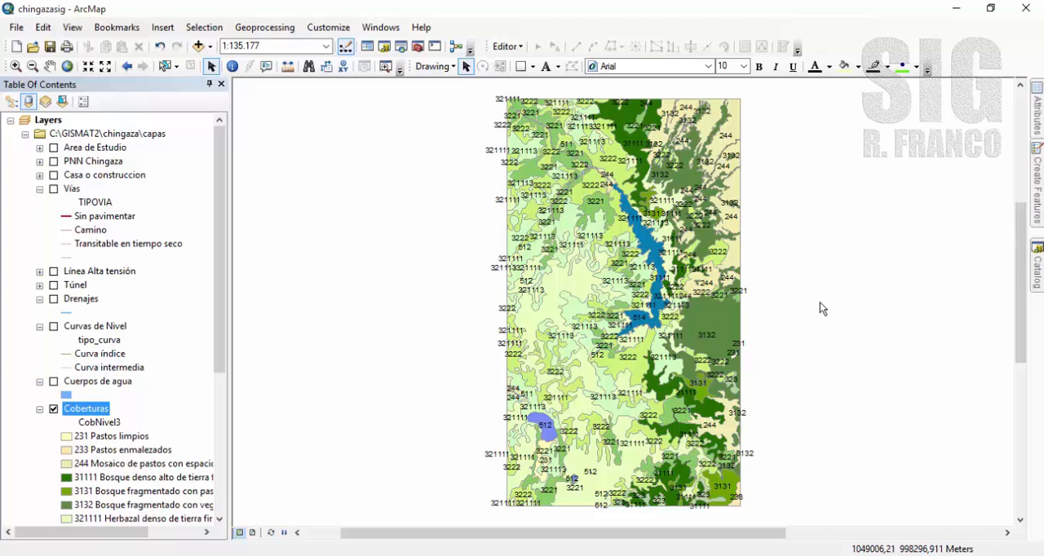
# Create a new model in the mismodelos.tbx toolbox.
pyautogui.moveTo(1036, 272)
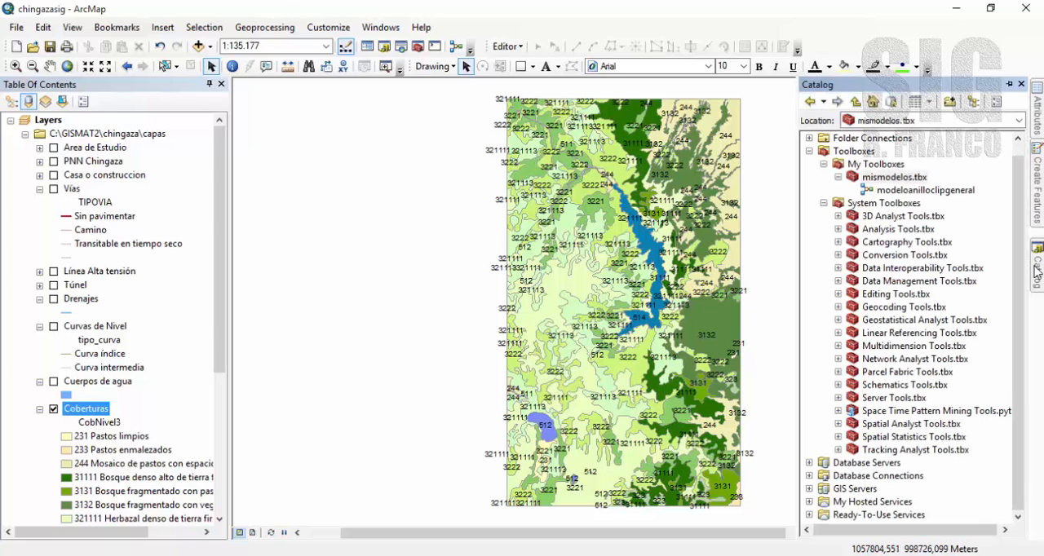
pyautogui.click(898, 181)
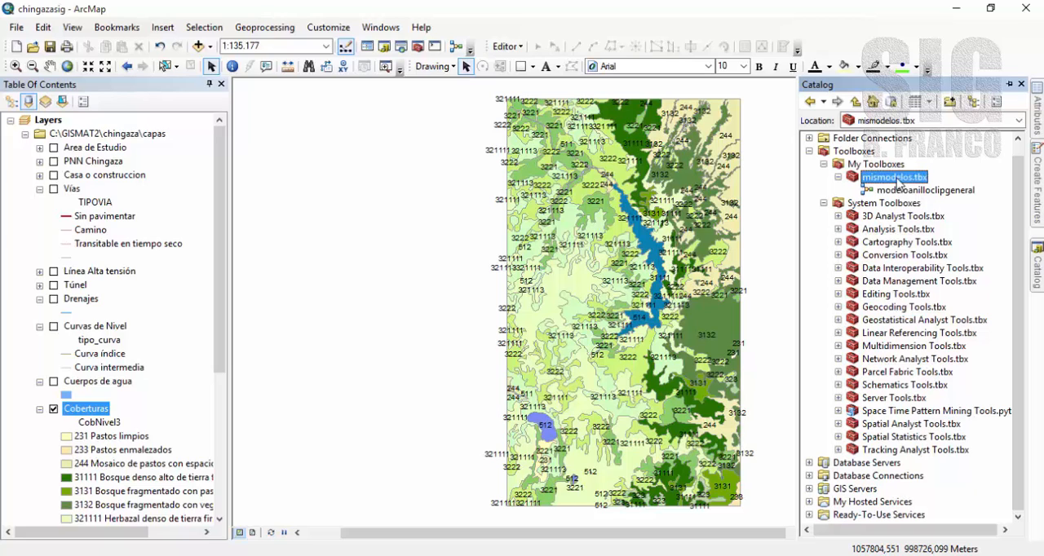
pyautogui.rightClick(896, 183)
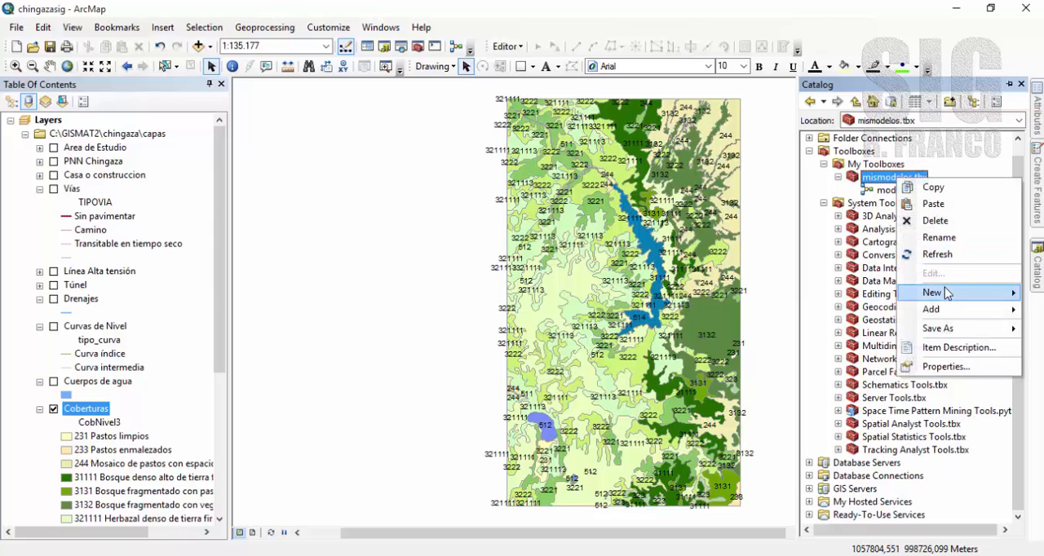
pyautogui.moveTo(944, 292)
pyautogui.click(872, 310)
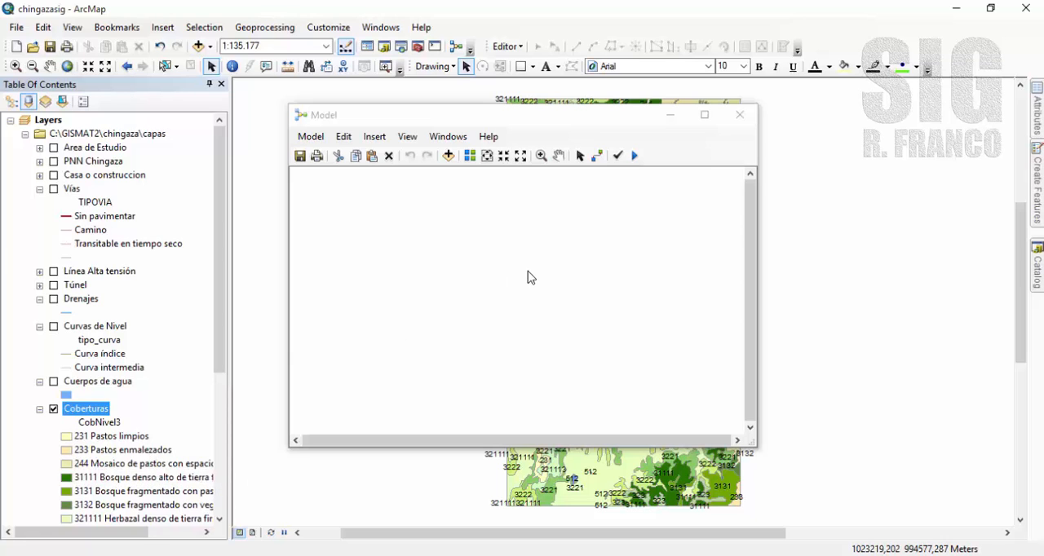
# Add the Select tool from the Extract toolset of Analysis Tools to the empty model.
pyautogui.moveTo(1035, 275)
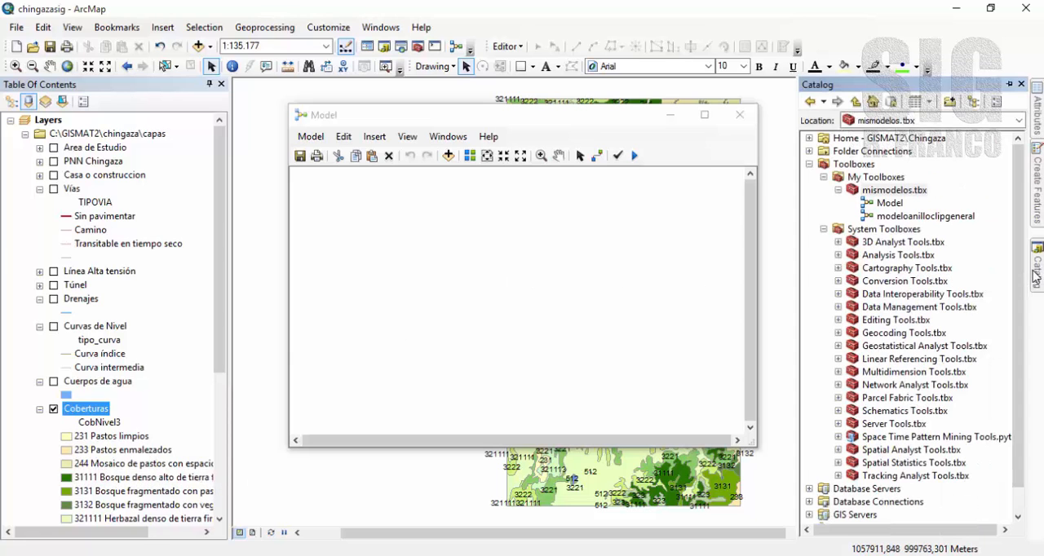
pyautogui.click(836, 255)
pyautogui.doubleClick(862, 273)
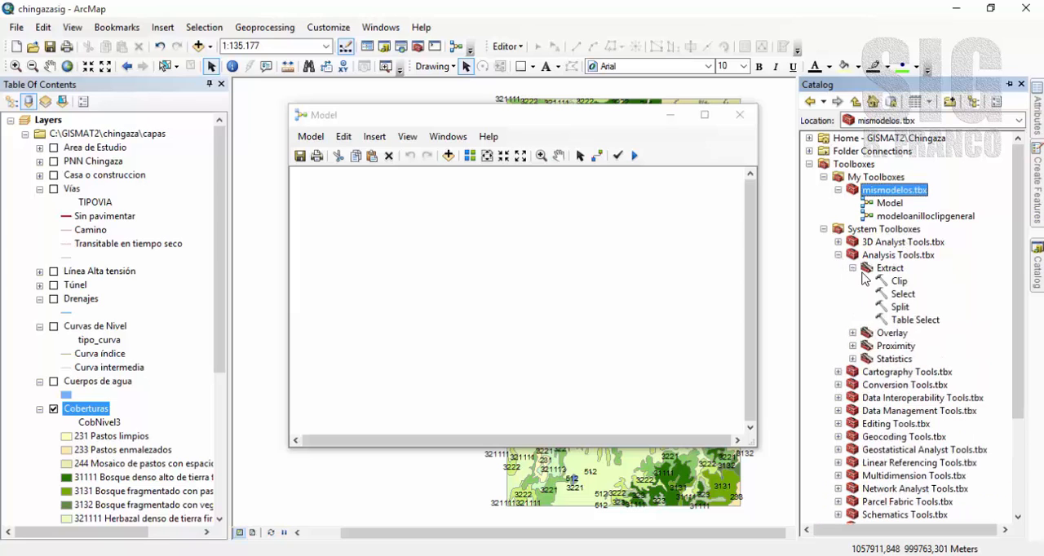
pyautogui.moveTo(902, 294); pyautogui.dragTo(486, 273)
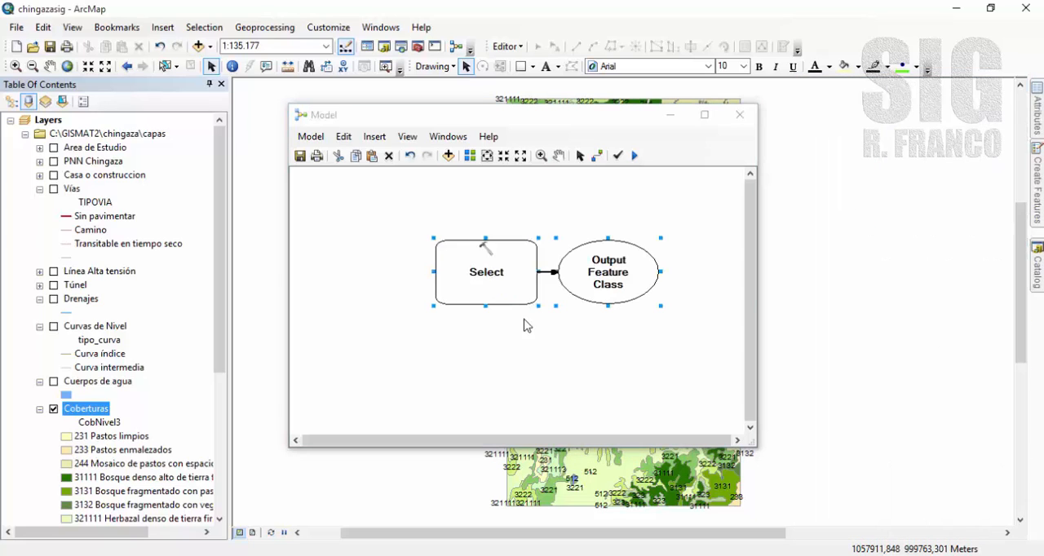
# Set the Select tool's input features to Coberturas and its output feature class to Bosques in the capas folder.
pyautogui.doubleClick(494, 262)
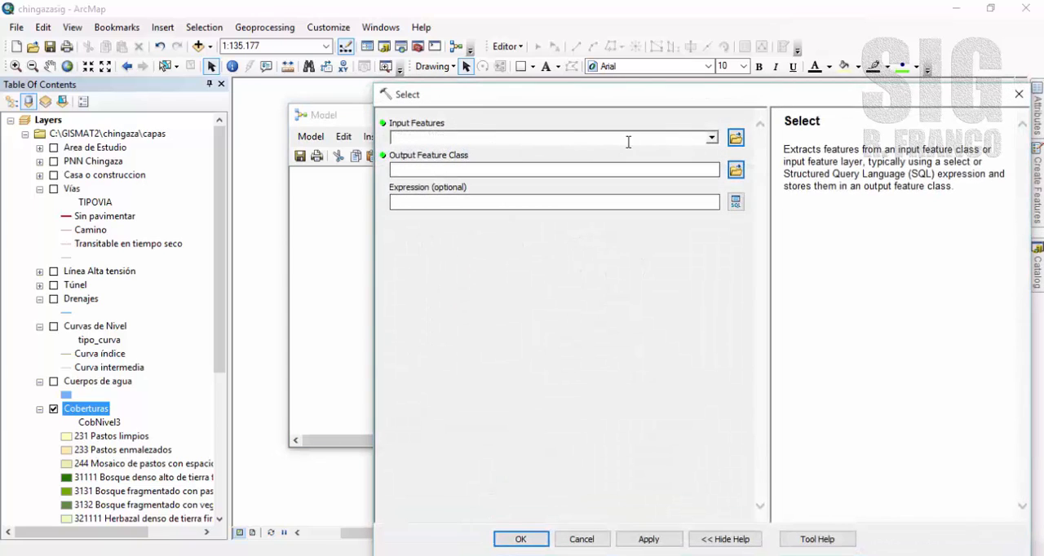
pyautogui.click(712, 137)
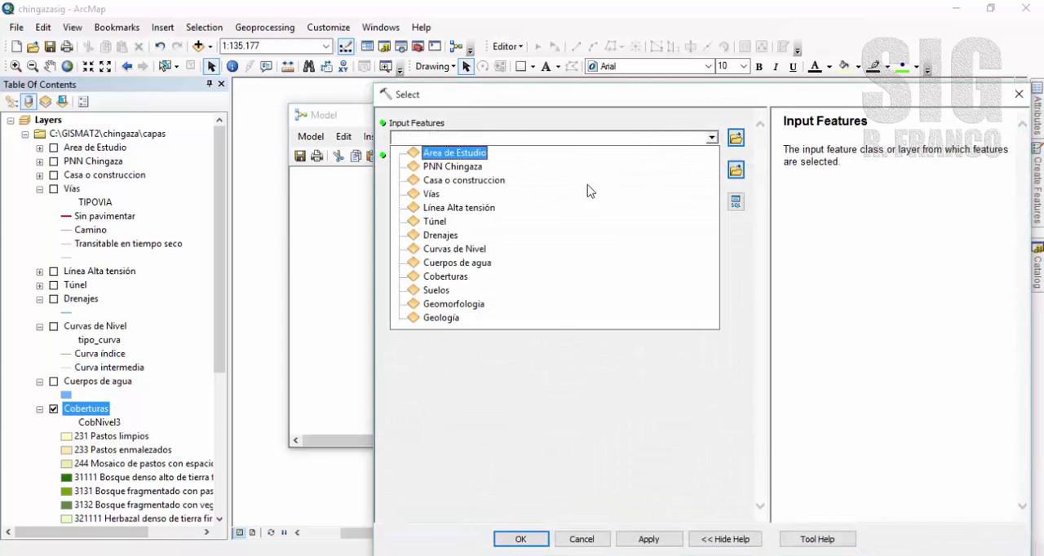
pyautogui.click(447, 276)
pyautogui.click(733, 168)
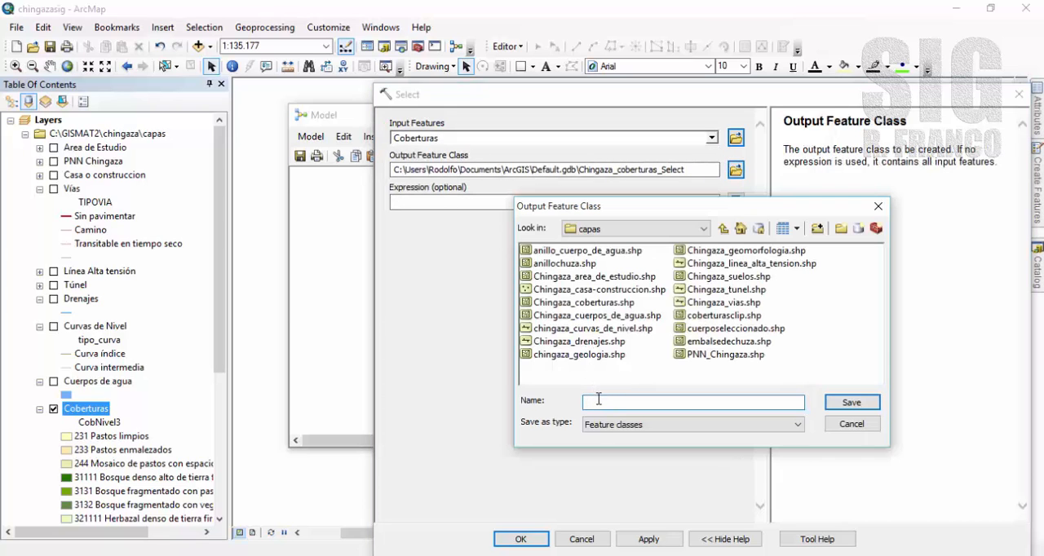
pyautogui.write('Bosques')
pyautogui.click(848, 403)
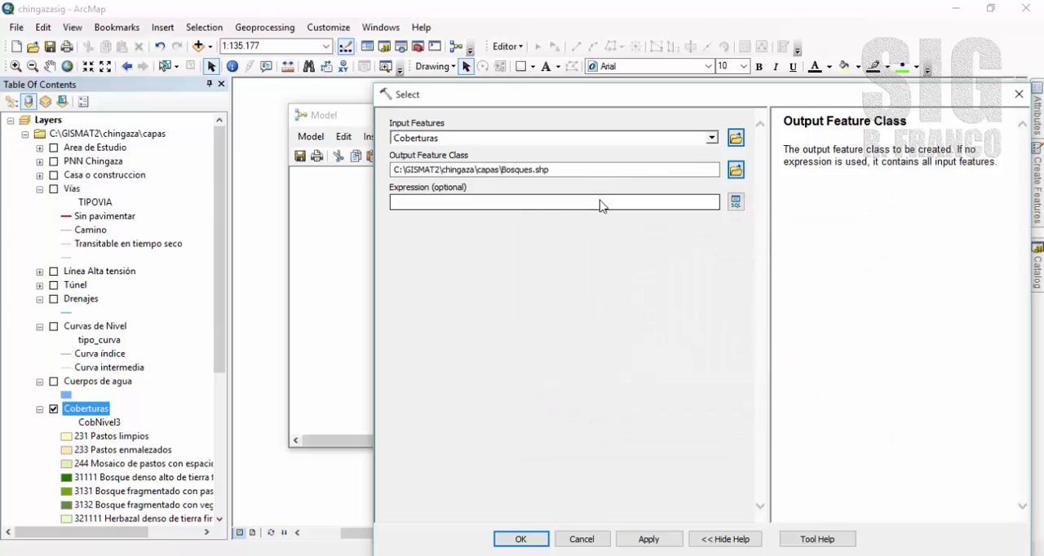
# Build the Select expression "CobNivel2" = 'Bosques' and accept the tool's settings.
pyautogui.click(736, 205)
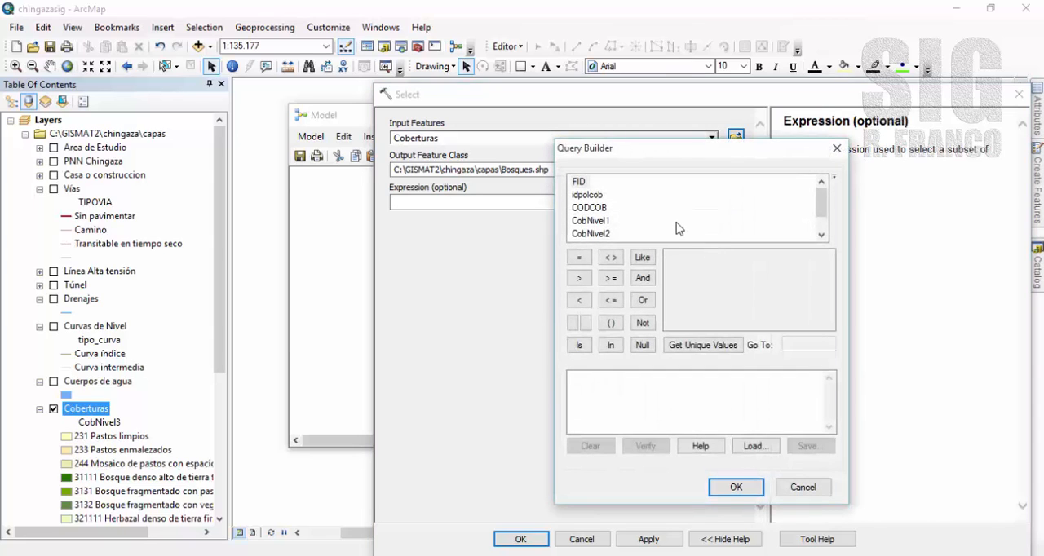
pyautogui.doubleClick(593, 234)
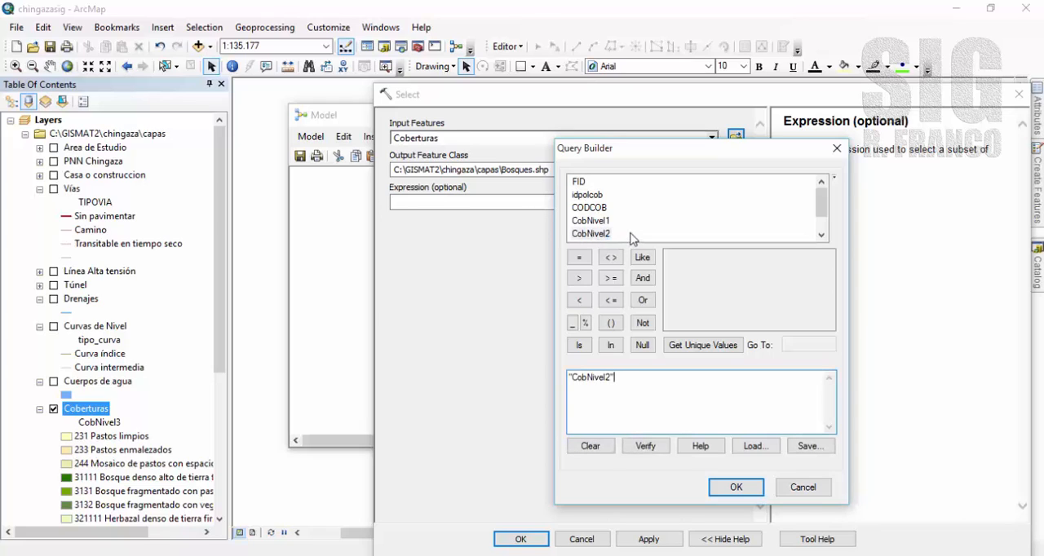
pyautogui.click(578, 258)
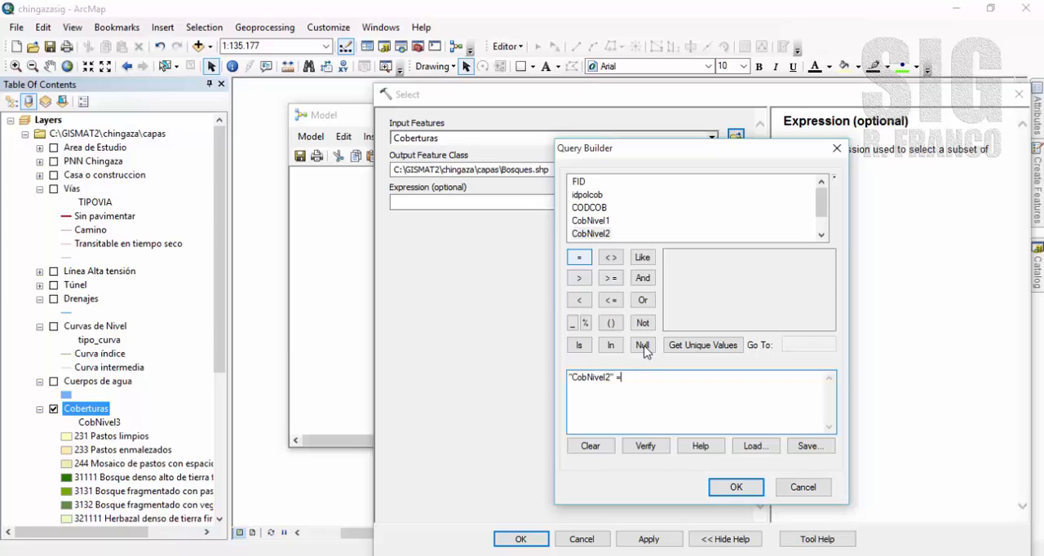
pyautogui.click(705, 345)
pyautogui.click(683, 296)
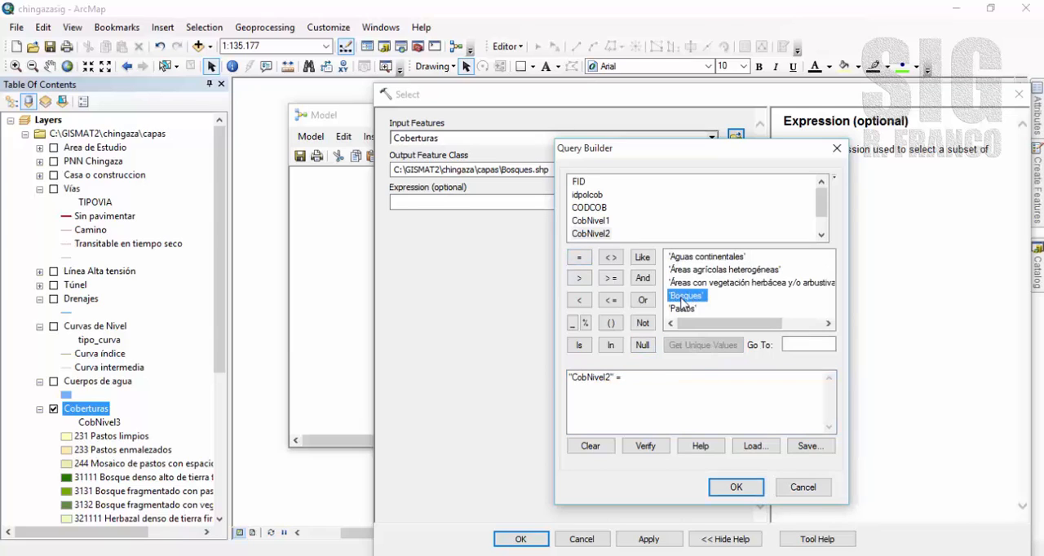
pyautogui.doubleClick(683, 297)
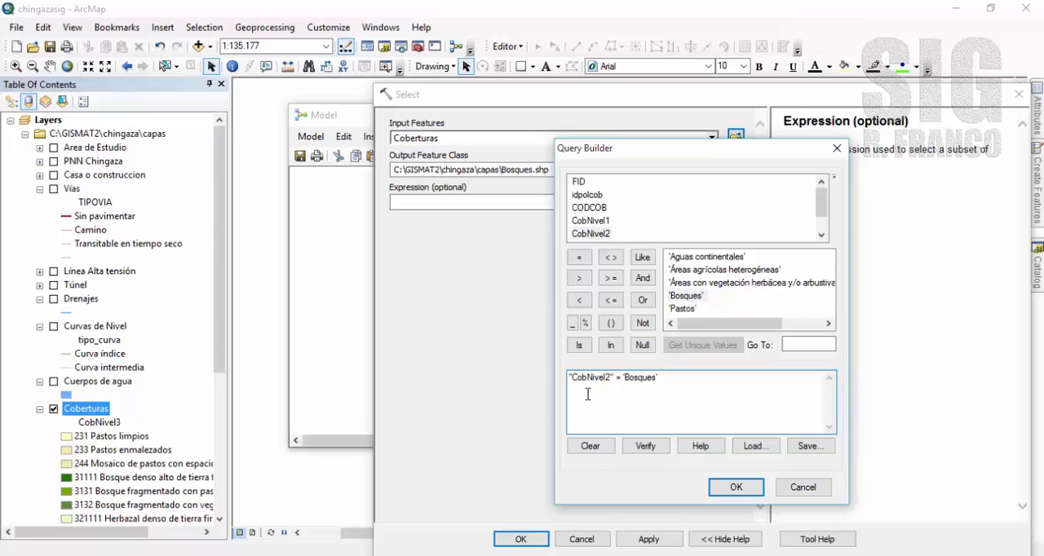
pyautogui.click(658, 391)
pyautogui.click(733, 489)
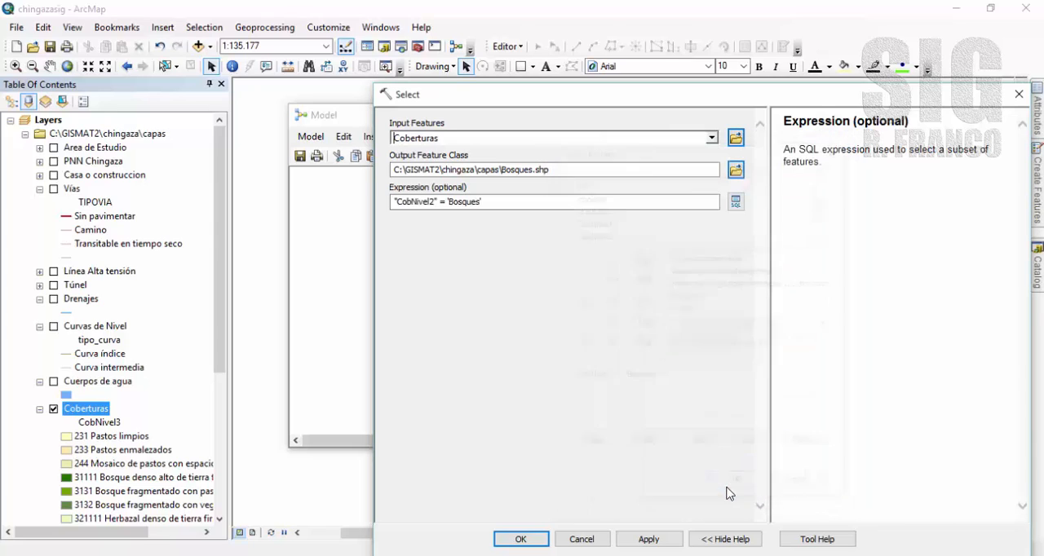
pyautogui.click(527, 539)
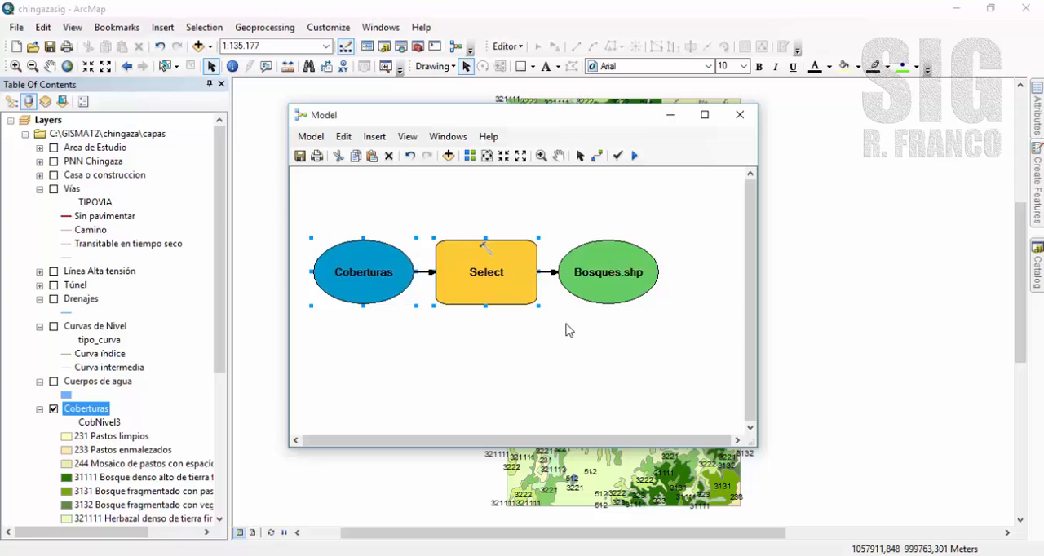
# Enlarge the model window and add the Create Random Points tool from Data Management Tools below the Select process.
pyautogui.click(559, 155)
pyautogui.moveTo(570, 294); pyautogui.dragTo(568, 249)
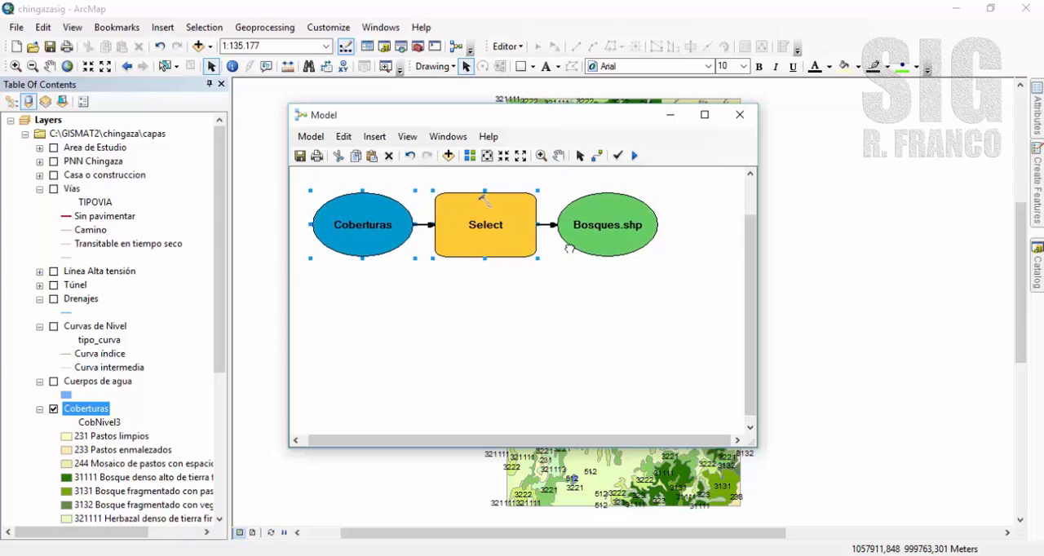
pyautogui.moveTo(755, 446); pyautogui.dragTo(821, 488)
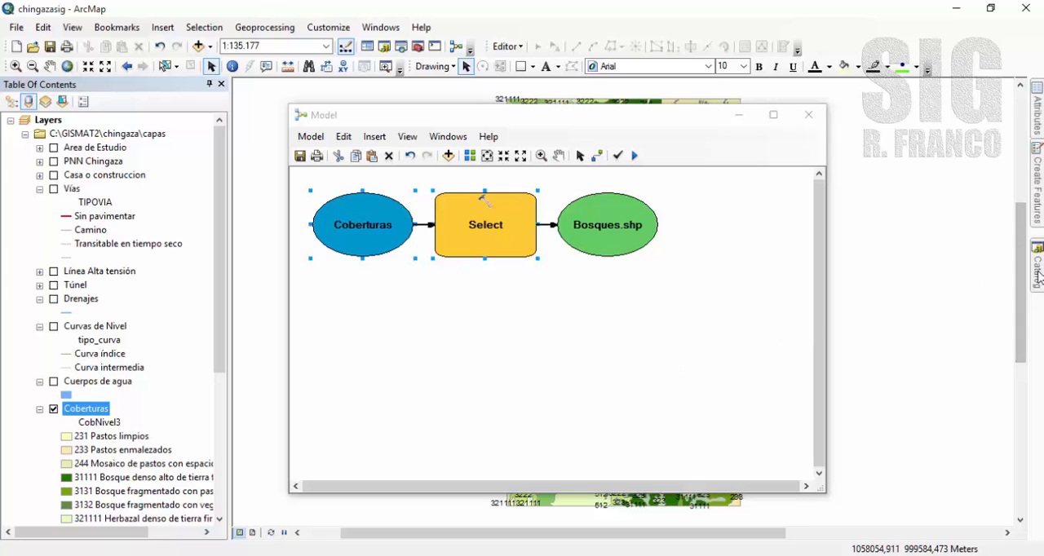
pyautogui.moveTo(1037, 278)
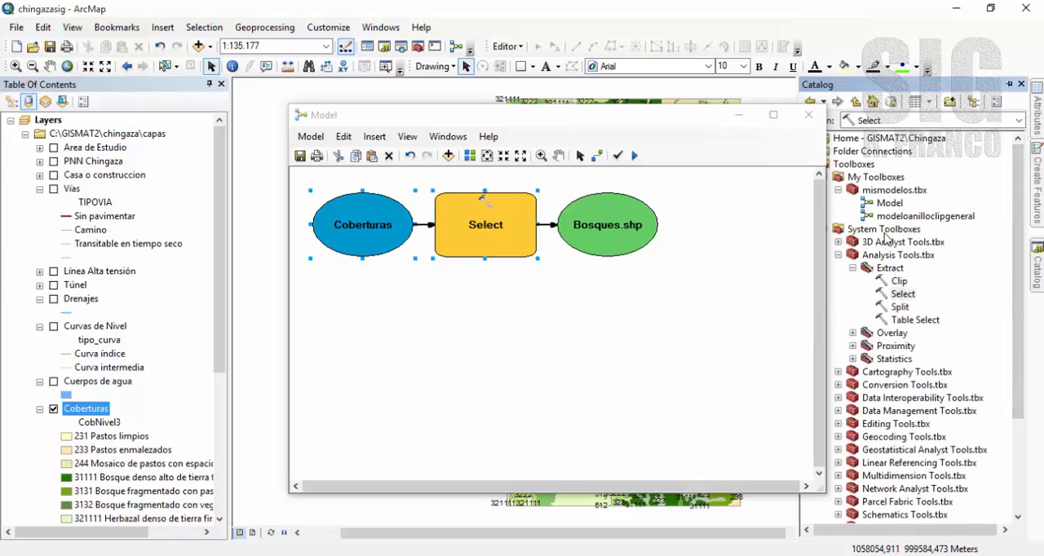
pyautogui.click(838, 411)
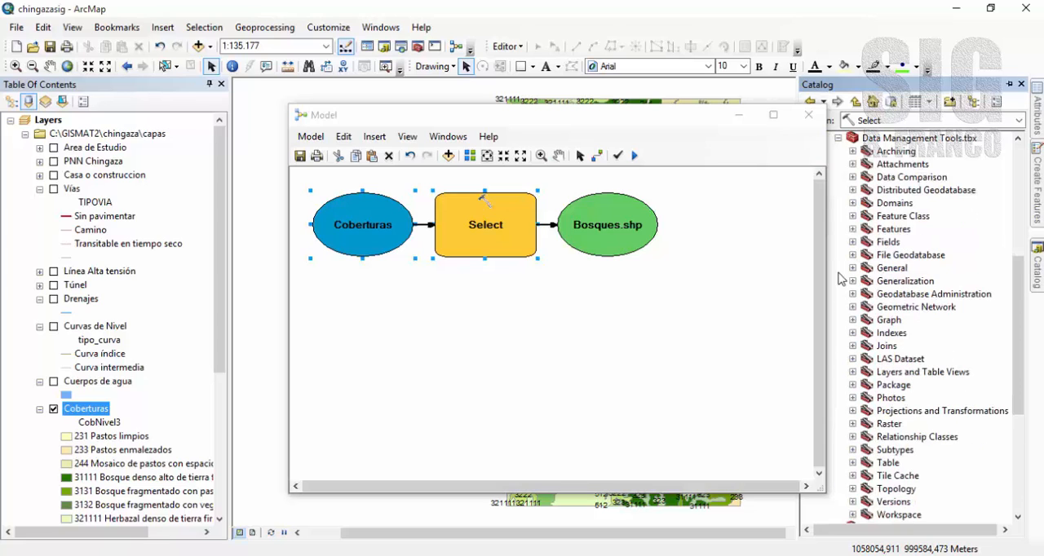
pyautogui.click(852, 216)
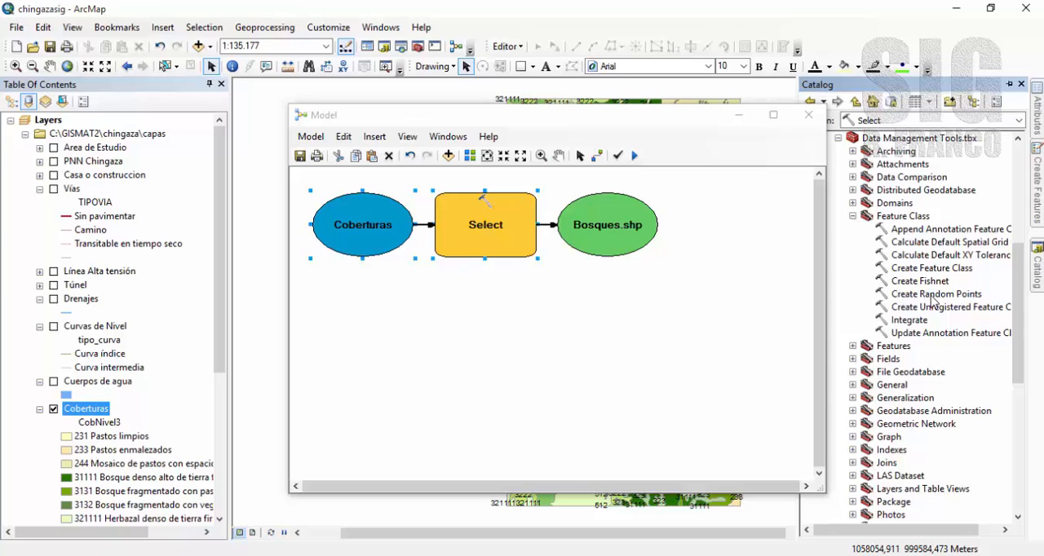
pyautogui.moveTo(937, 295); pyautogui.dragTo(729, 332)
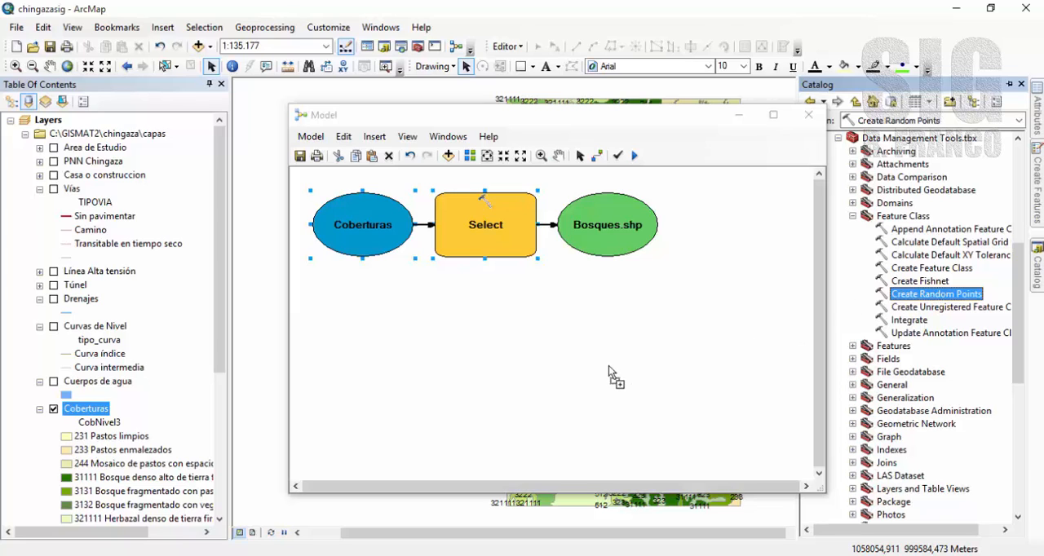
pyautogui.moveTo(607, 377); pyautogui.dragTo(598, 373)
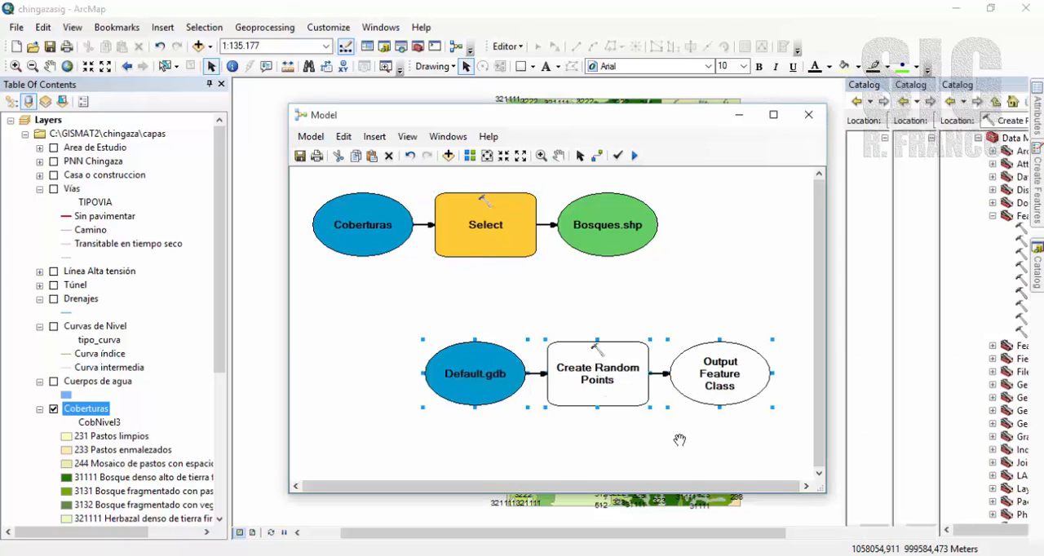
# Set the Create Random Points output location to the capas folder and name the output point feature class parcelas.
pyautogui.click(579, 156)
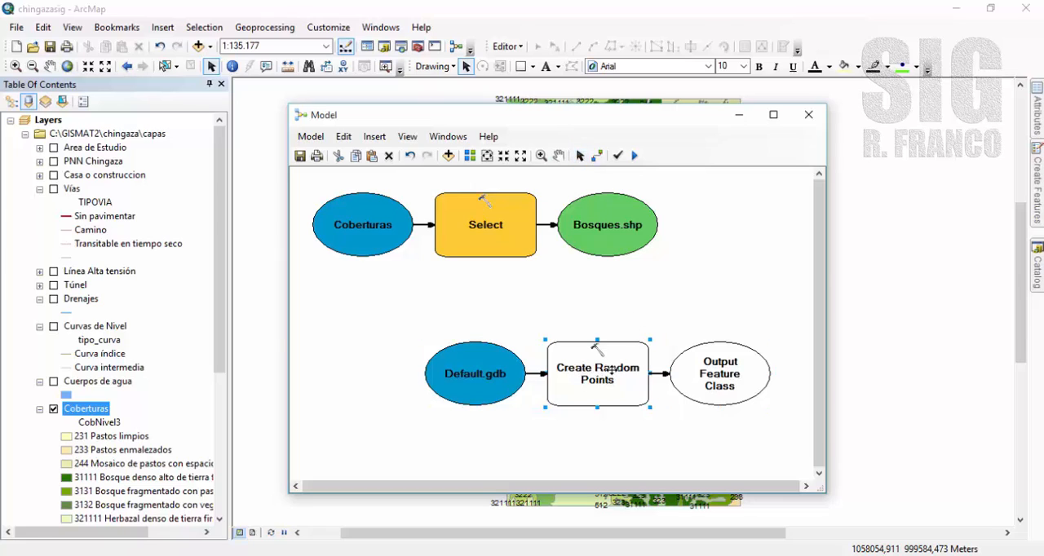
pyautogui.doubleClick(611, 369)
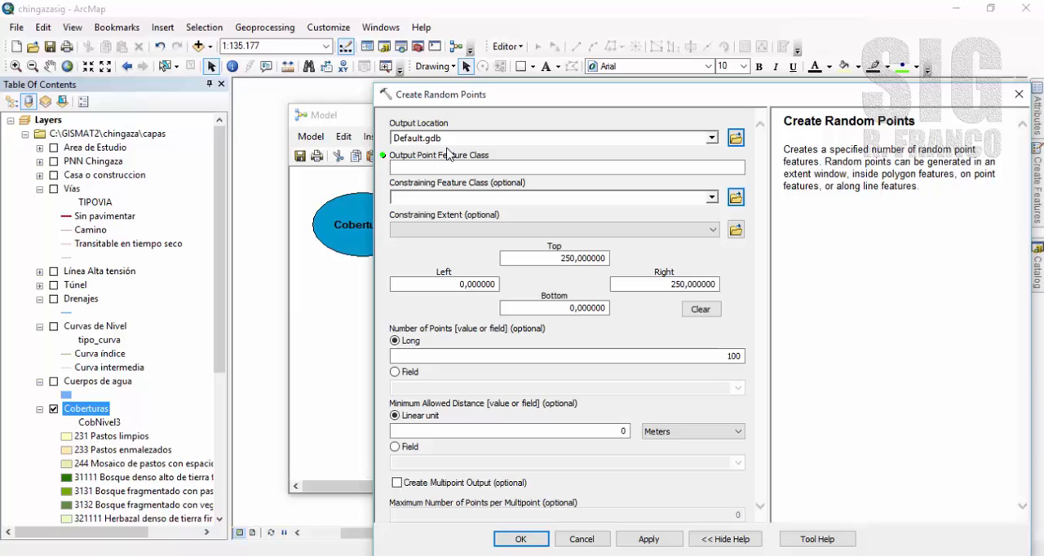
pyautogui.click(735, 138)
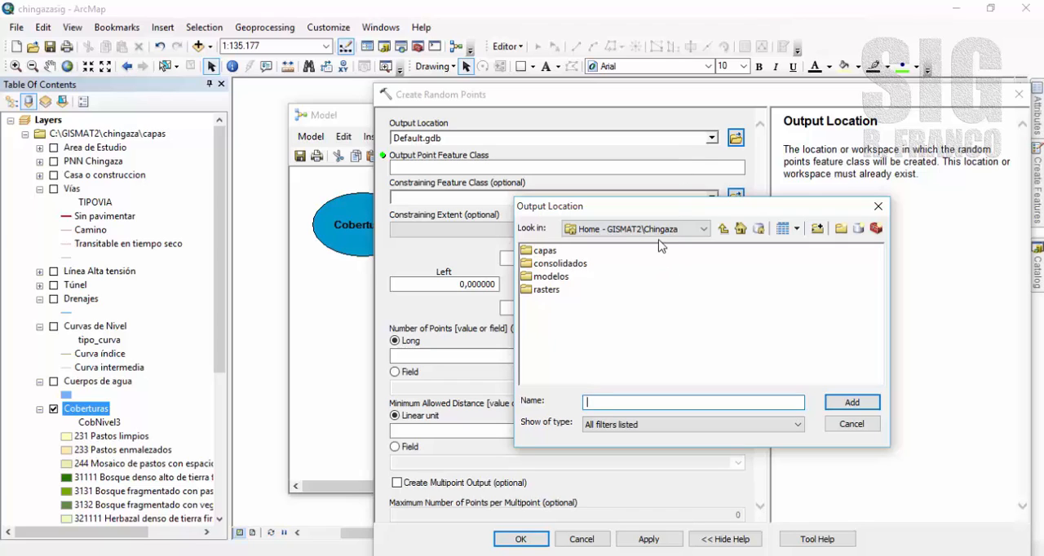
pyautogui.click(545, 253)
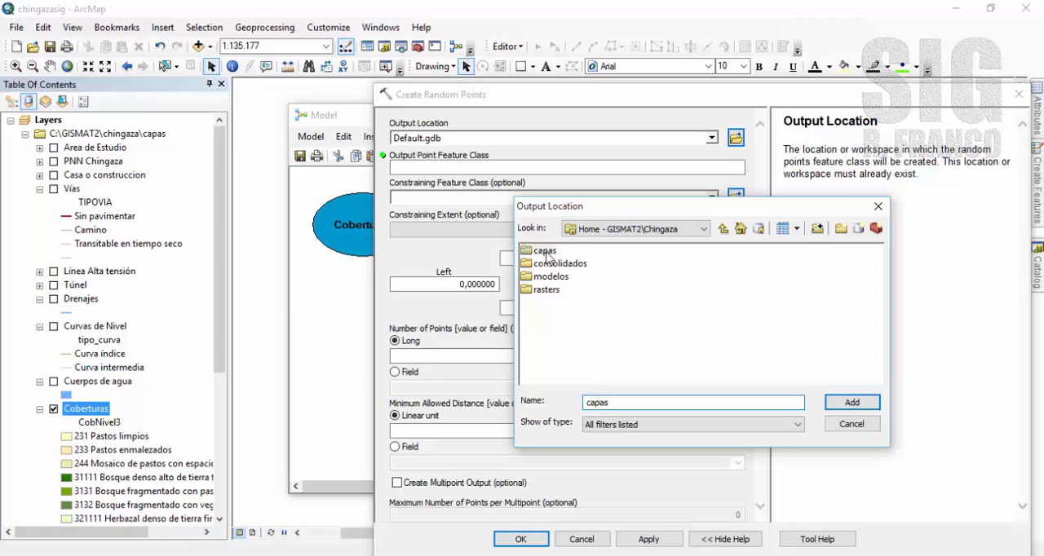
pyautogui.click(850, 407)
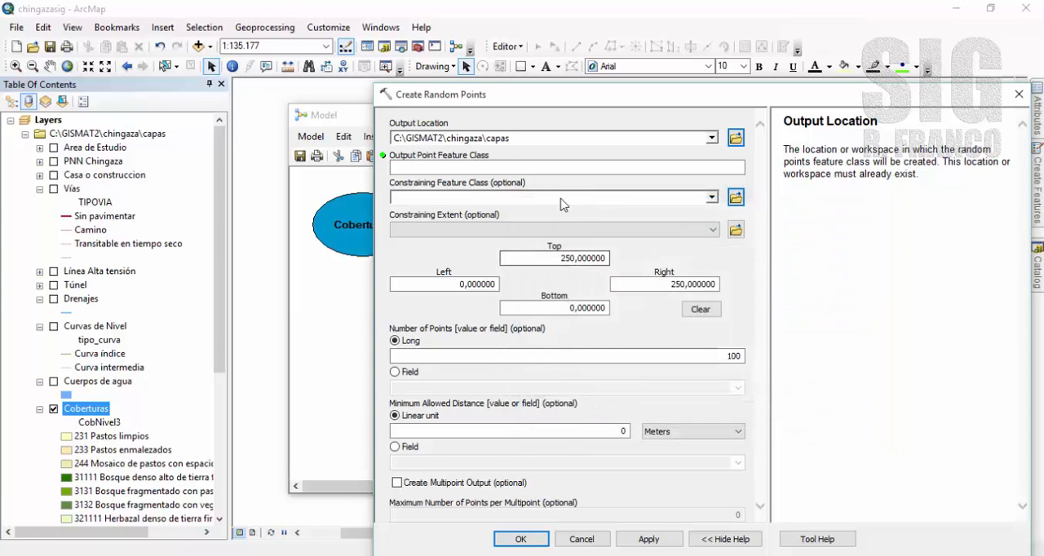
pyautogui.click(433, 167)
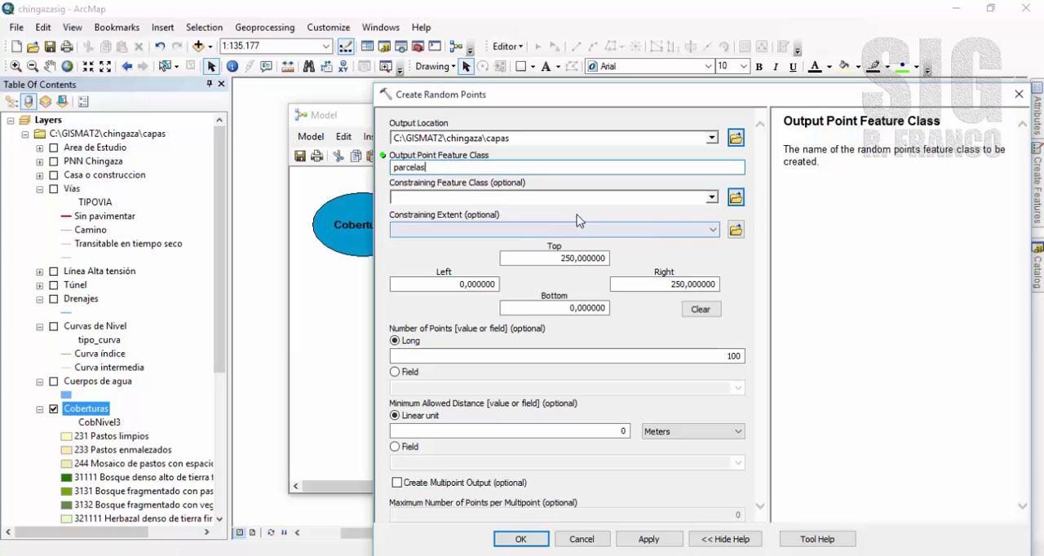
# Set Bosques.shp, the Select output, as the constraining feature class for the random points.
pyautogui.click(439, 199)
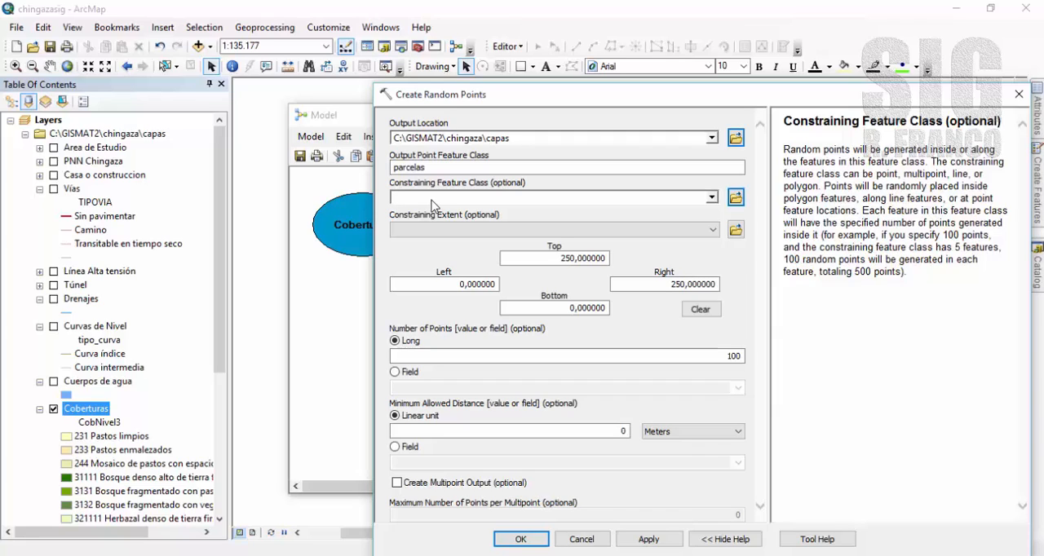
pyautogui.click(711, 198)
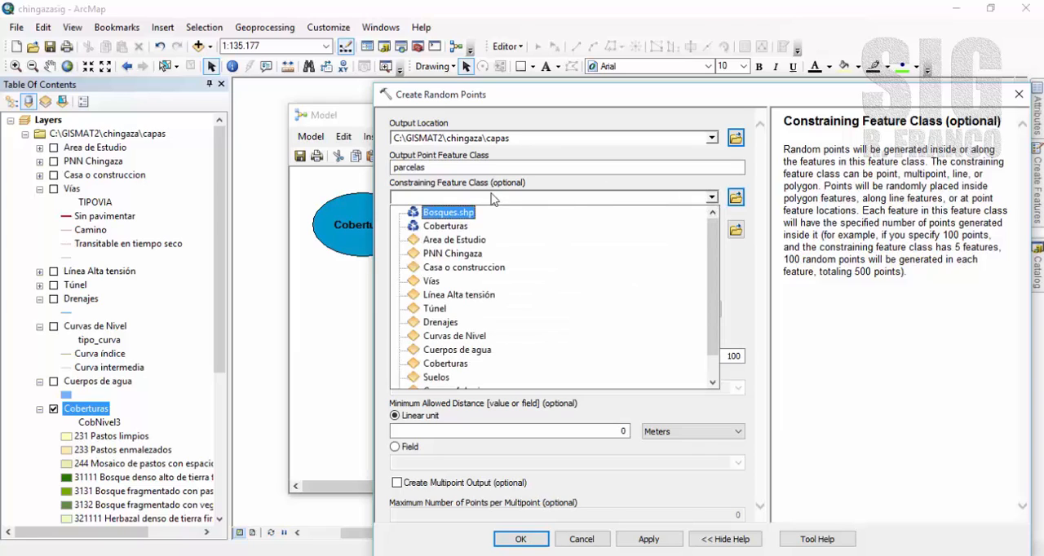
pyautogui.click(441, 215)
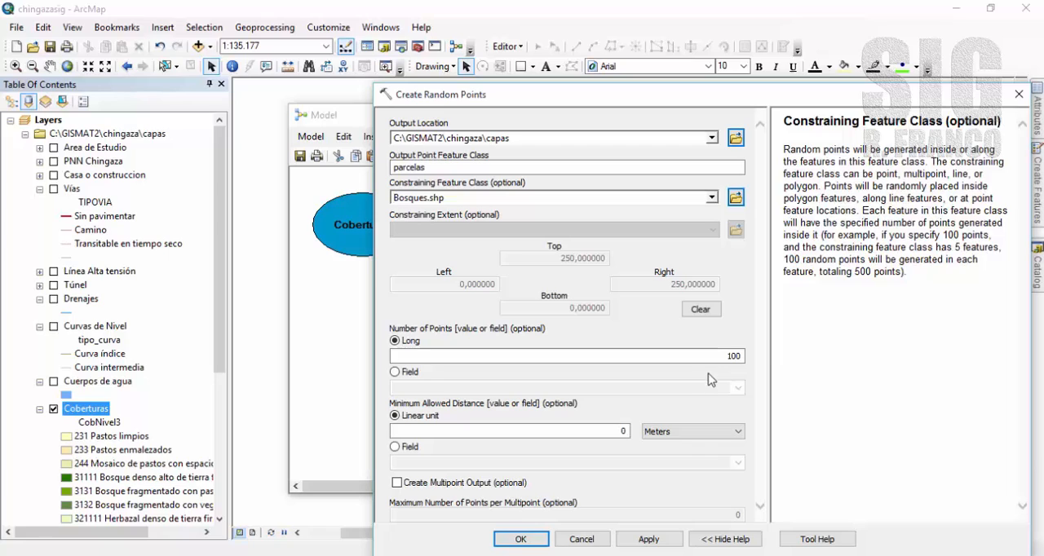
# Set the number of random points to 20 and the minimum allowed distance to 500 meters, and accept the tool's settings.
pyautogui.doubleClick(728, 356)
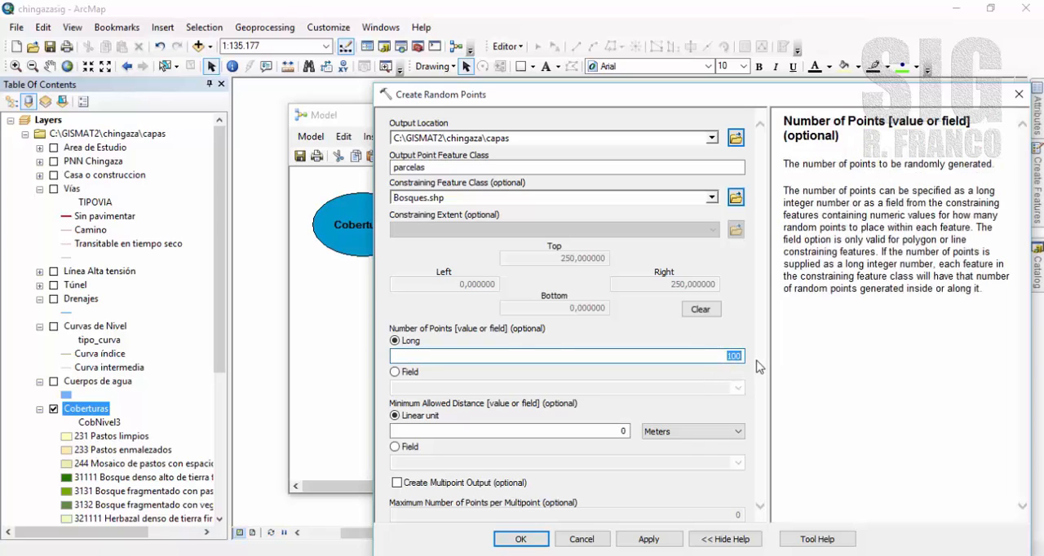
pyautogui.write('20')
pyautogui.click(574, 430)
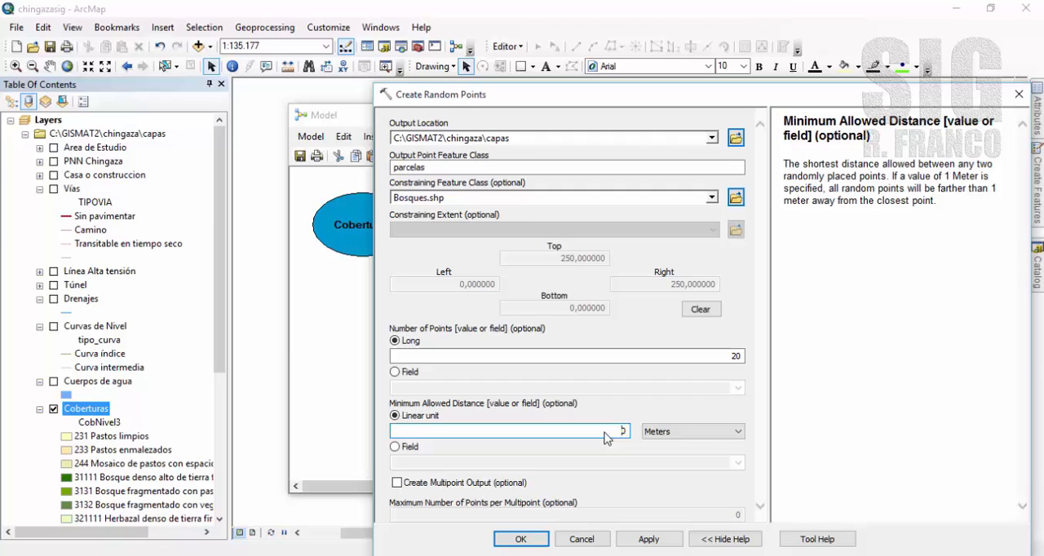
pyautogui.moveTo(604, 432); pyautogui.dragTo(637, 433)
pyautogui.write('500')
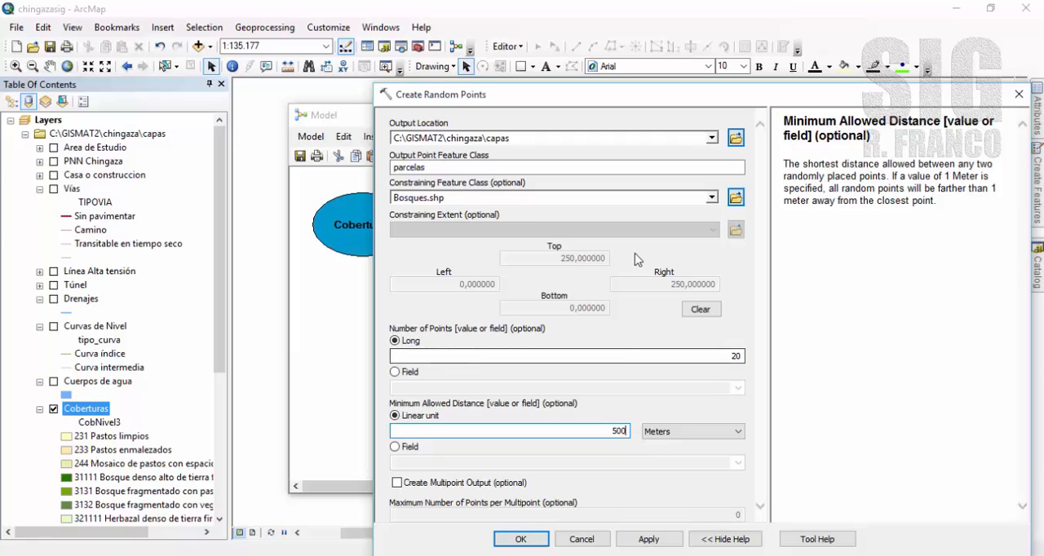
pyautogui.click(520, 540)
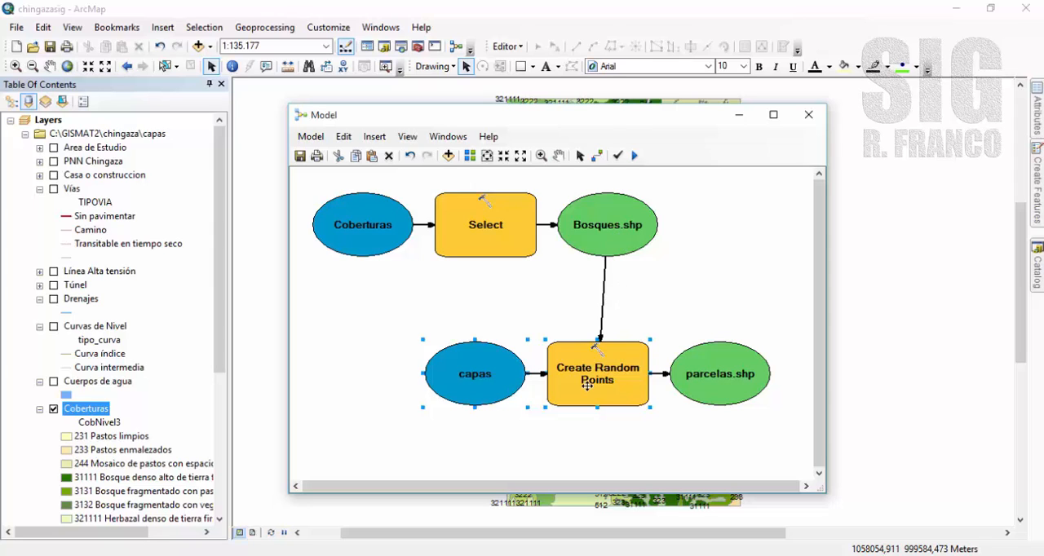
pyautogui.moveTo(616, 393)
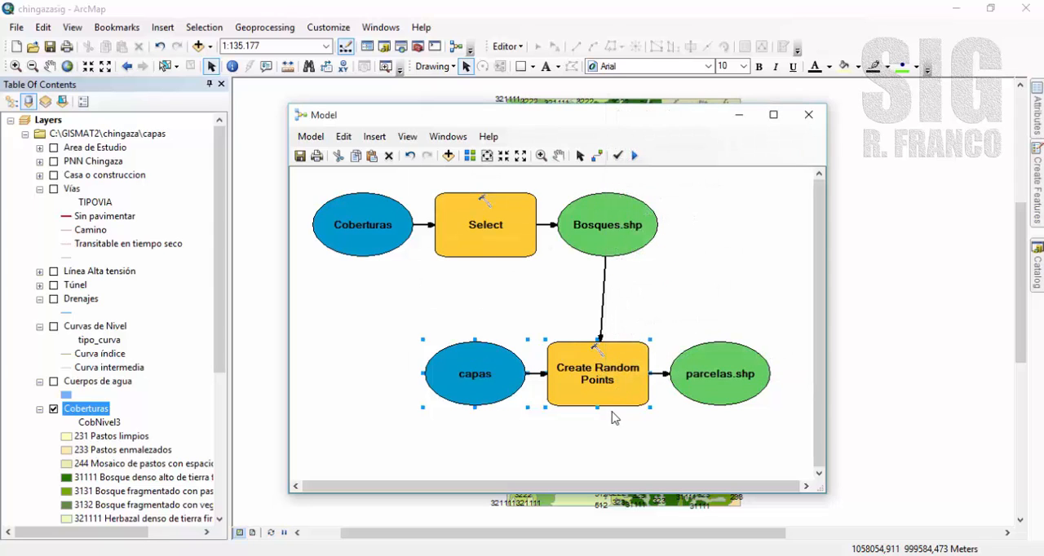
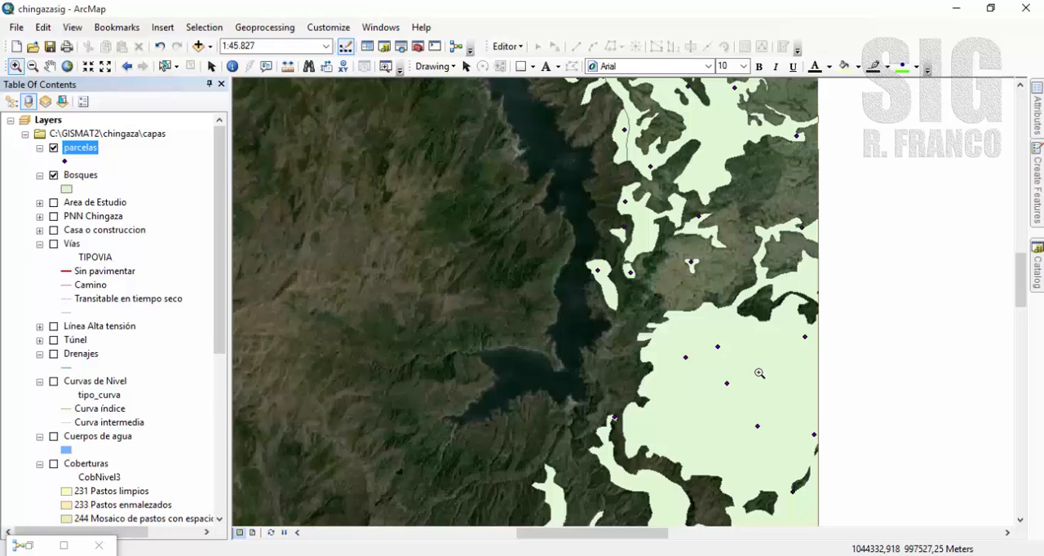
# Measure the distance between two neighbouring parcelas points inside the large forest polygon east of the reservoir.
pyautogui.click(287, 66)
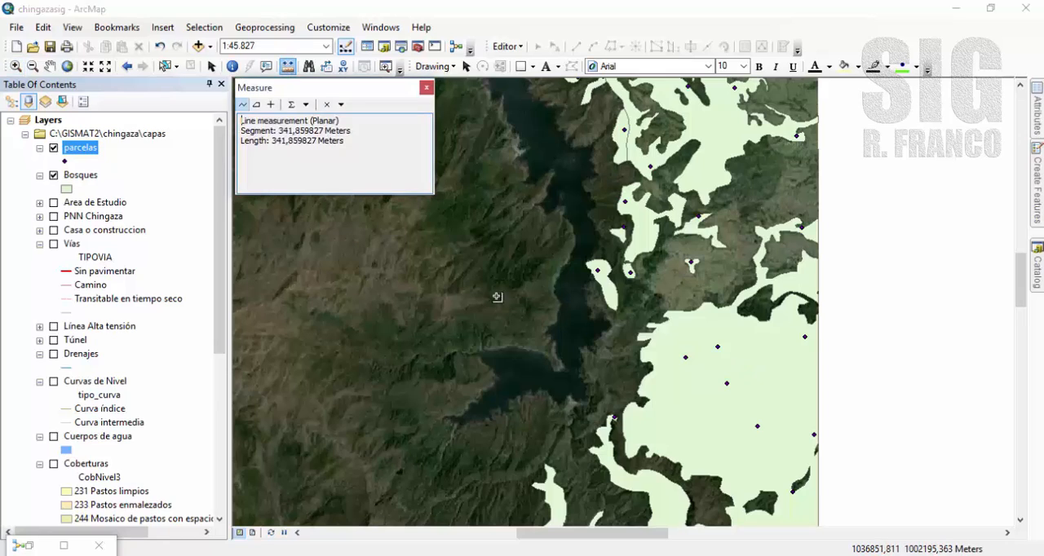
pyautogui.click(716, 349)
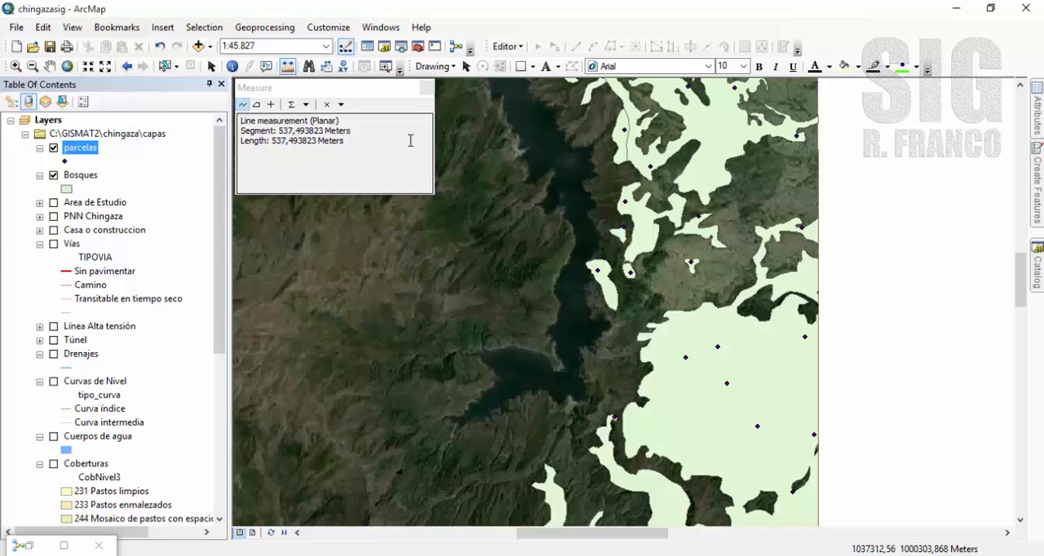
pyautogui.click(427, 87)
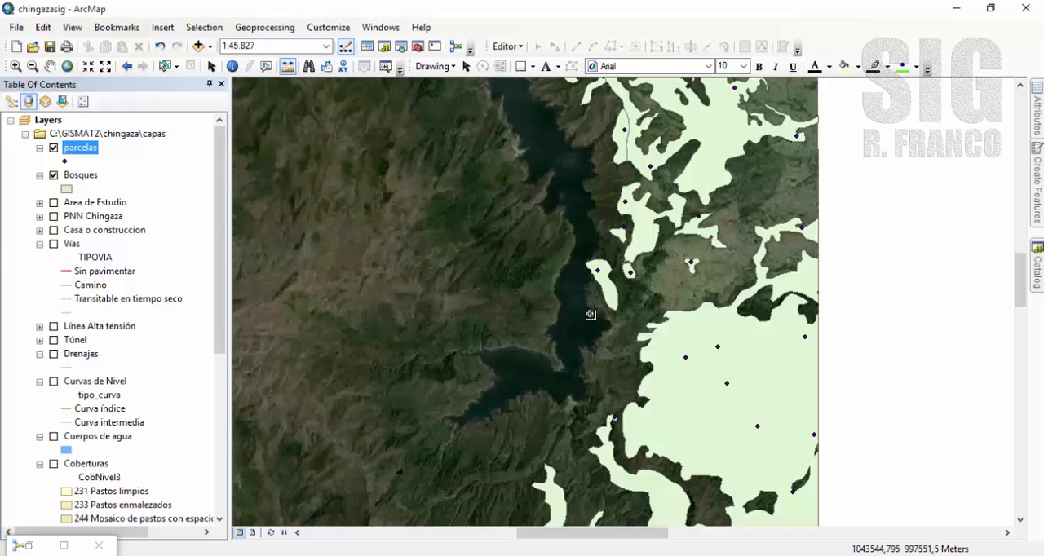
# Measure the distance between two close parcelas points in the forest polygons farther north, beside the reservoir.
pyautogui.click(49, 66)
pyautogui.moveTo(628, 180); pyautogui.dragTo(635, 408)
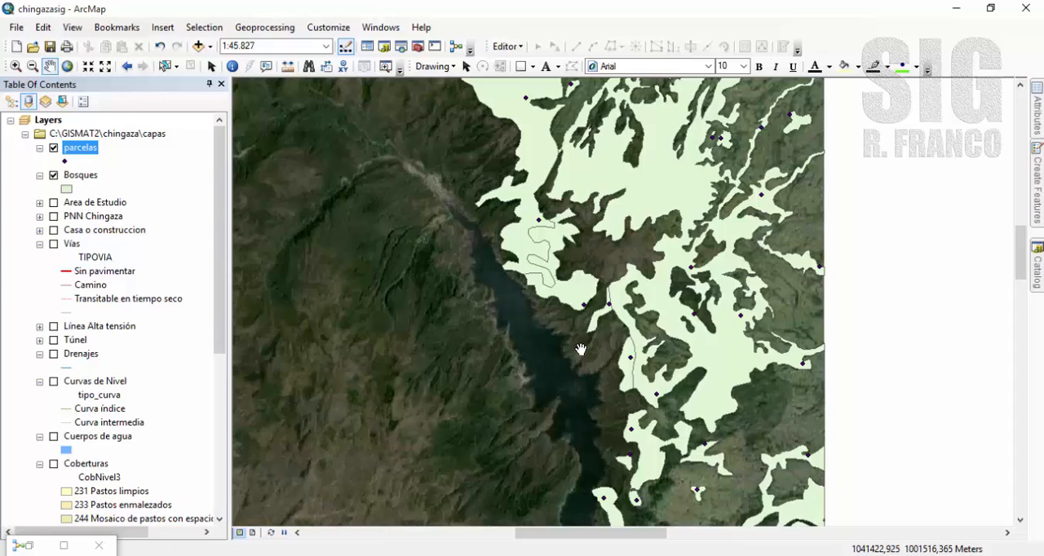
pyautogui.click(288, 66)
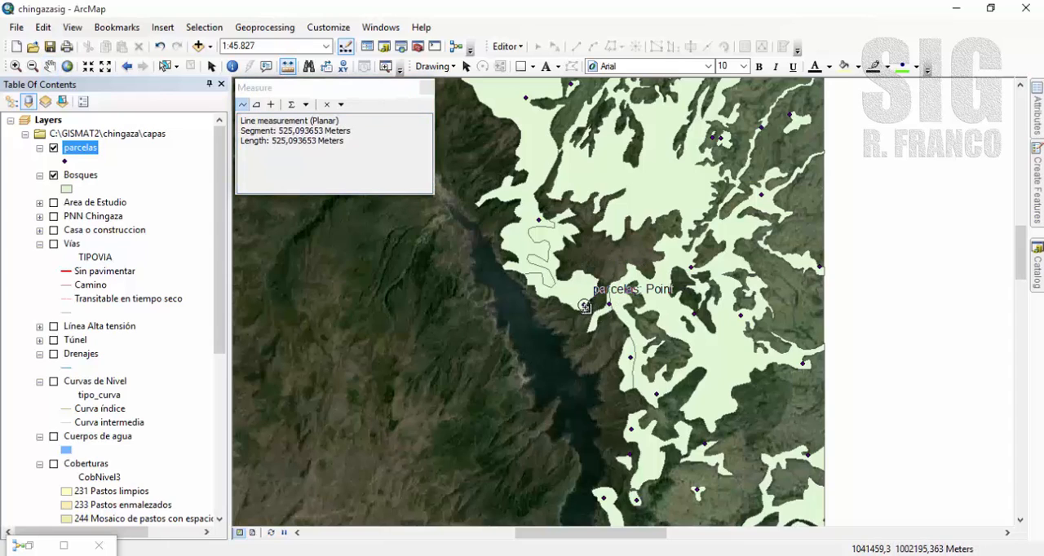
pyautogui.click(584, 305)
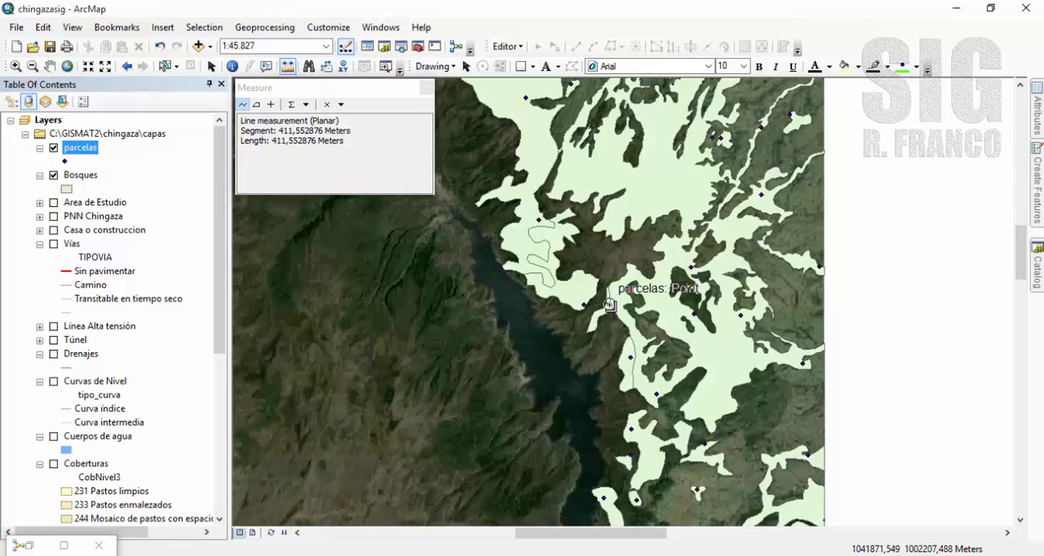
pyautogui.doubleClick(609, 305)
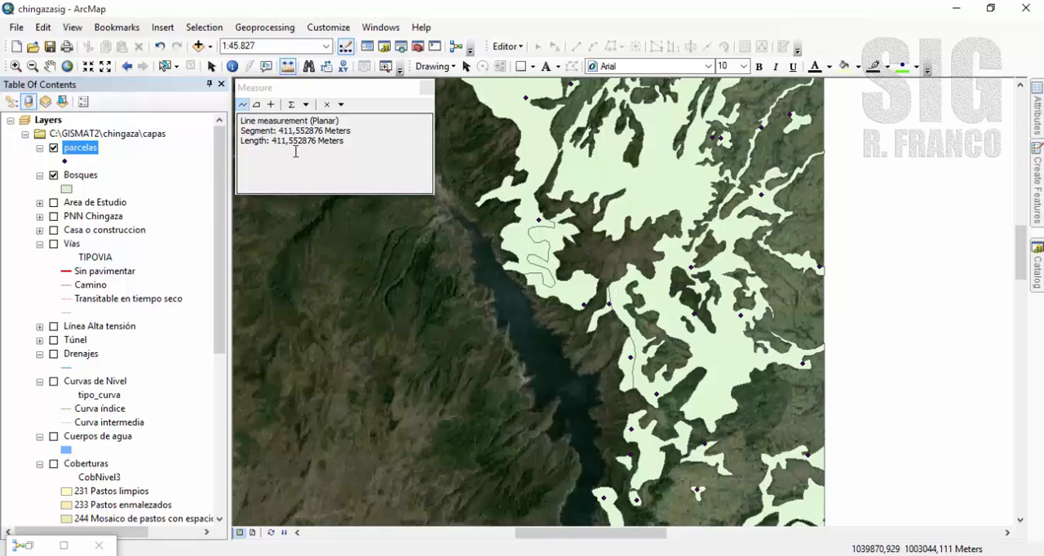
pyautogui.click(426, 87)
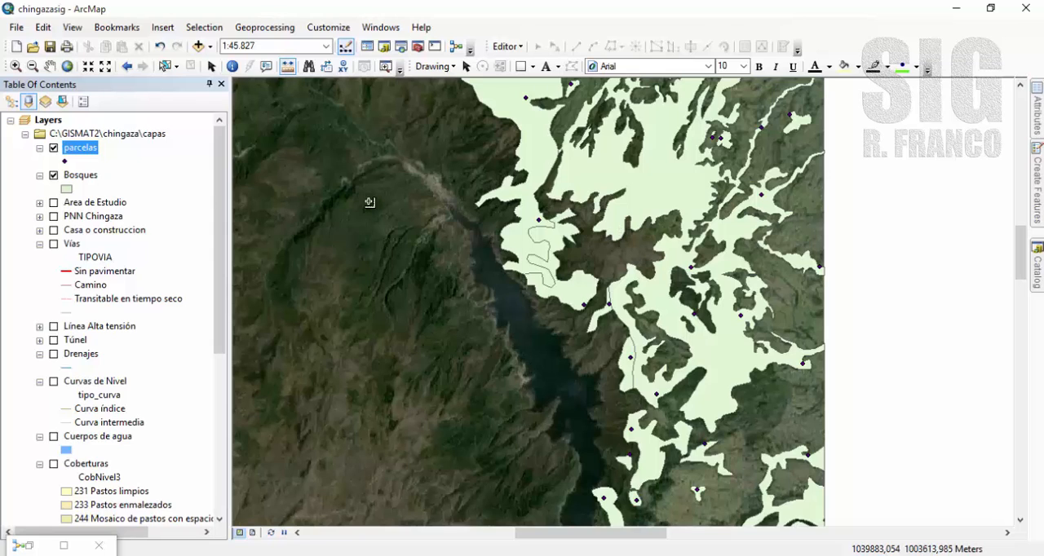
# Show the full extent of the parcelas layer and review its attribute table.
pyautogui.rightClick(90, 148)
pyautogui.click(145, 229)
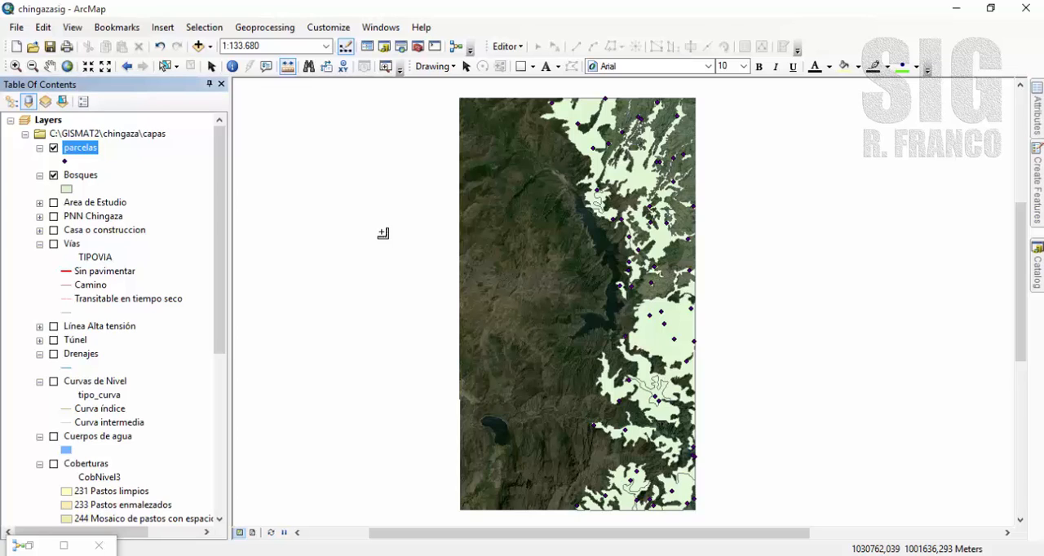
pyautogui.click(211, 66)
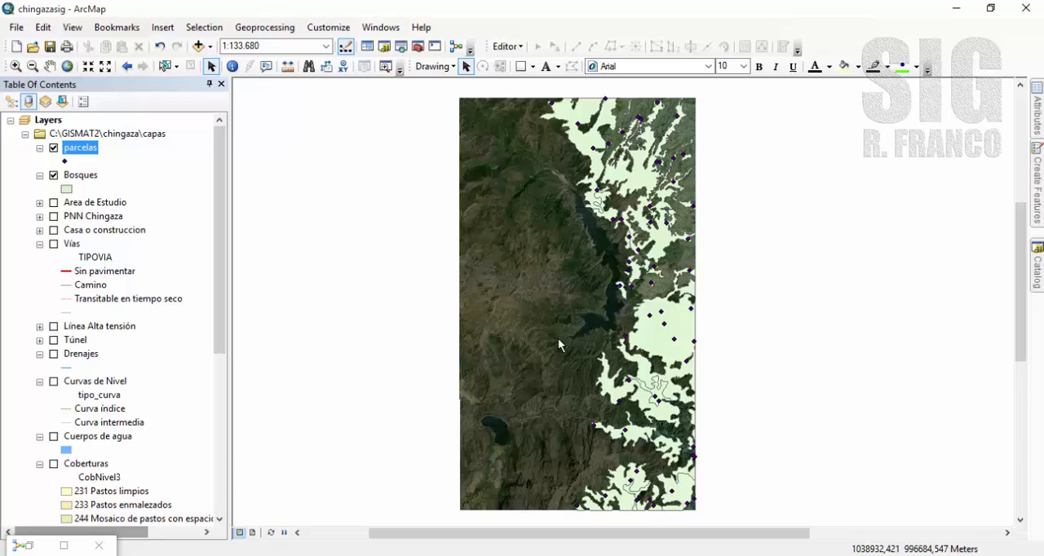
pyautogui.rightClick(89, 153)
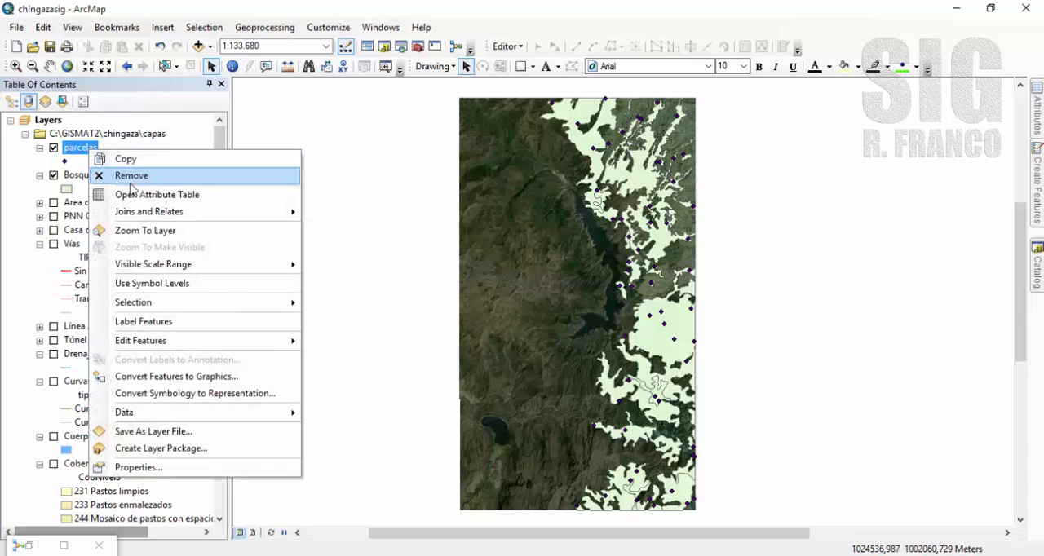
pyautogui.click(132, 192)
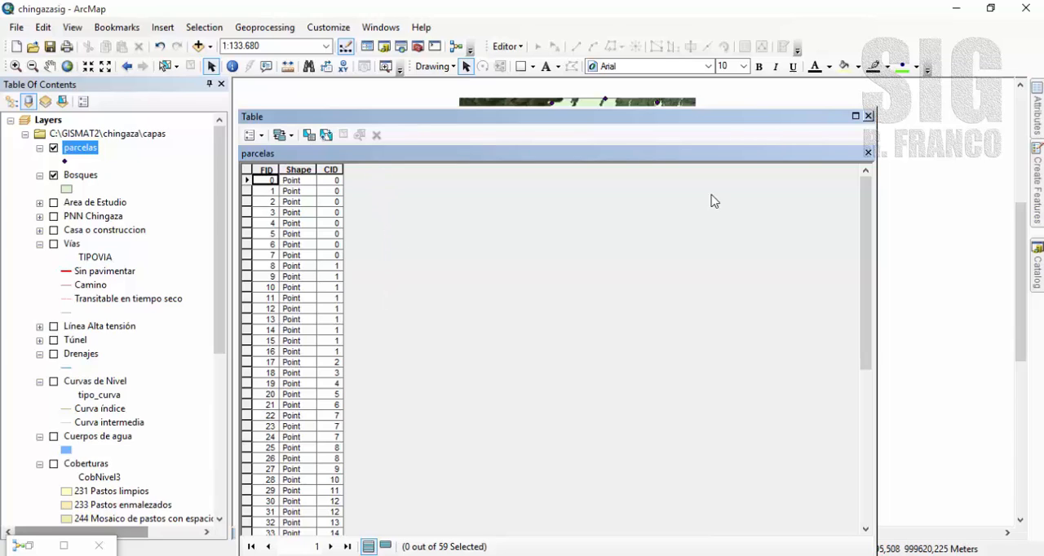
pyautogui.click(868, 116)
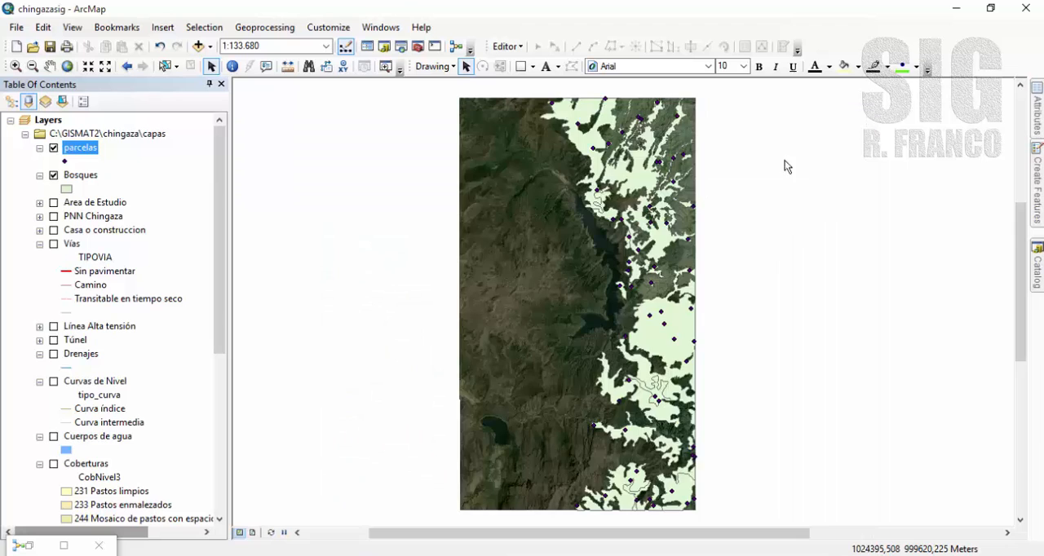
# Restore the model window and move the whole process diagram up and to the left on the canvas to free space below.
pyautogui.click(65, 546)
pyautogui.moveTo(687, 12); pyautogui.dragTo(636, 123)
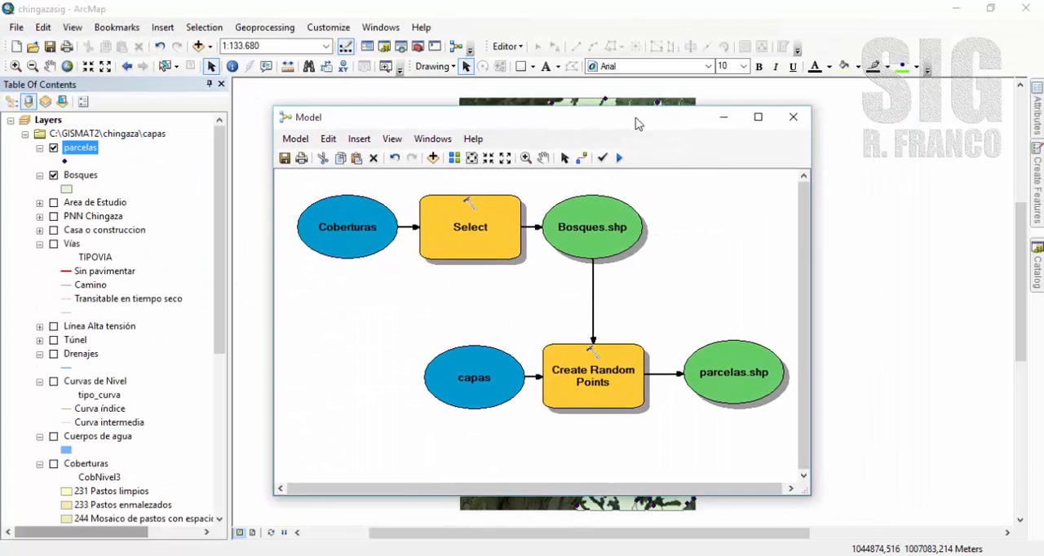
pyautogui.click(504, 160)
pyautogui.click(504, 160)
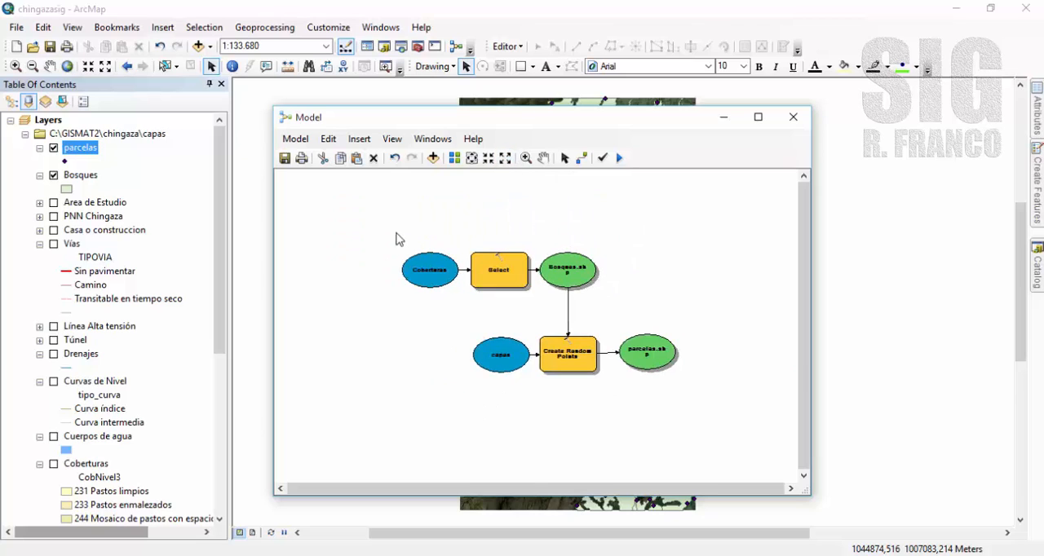
pyautogui.moveTo(383, 228); pyautogui.dragTo(703, 407)
pyautogui.moveTo(507, 272); pyautogui.dragTo(430, 216)
pyautogui.click(630, 261)
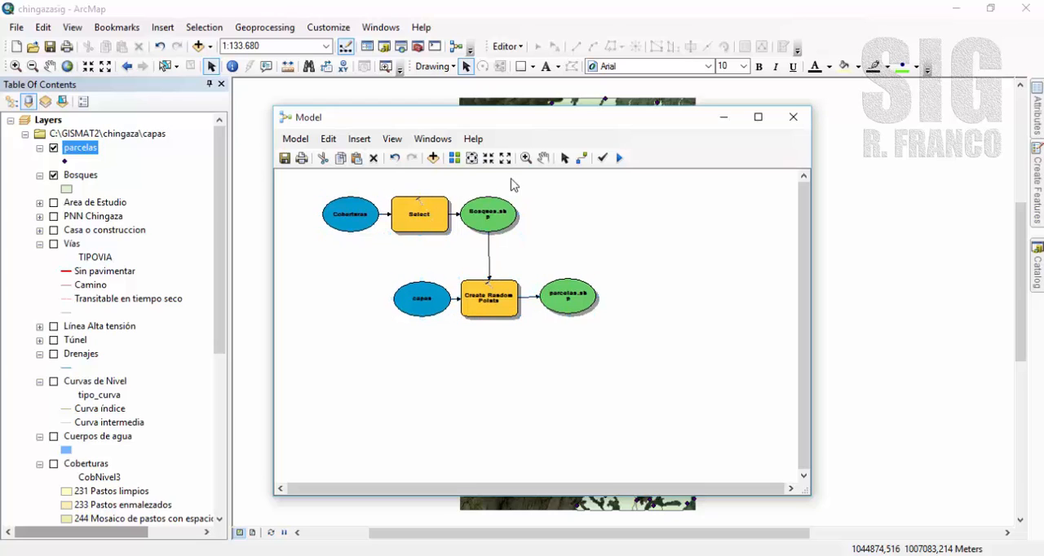
# Add the Add Field tool from the Fields toolset of Data Management Tools to the model, below parcelas.shp.
pyautogui.click(488, 157)
pyautogui.click(543, 157)
pyautogui.moveTo(548, 245); pyautogui.dragTo(500, 190)
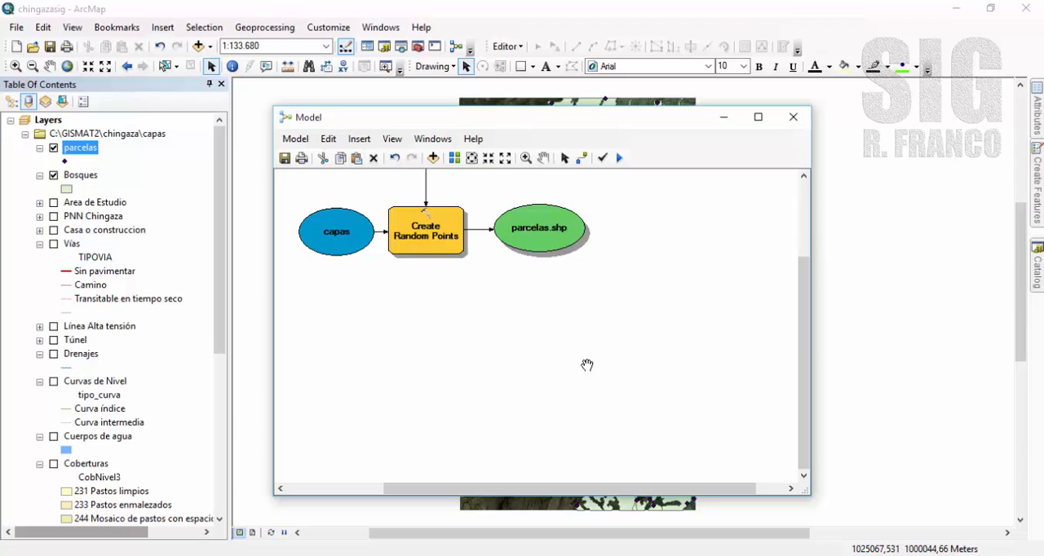
pyautogui.click(1038, 269)
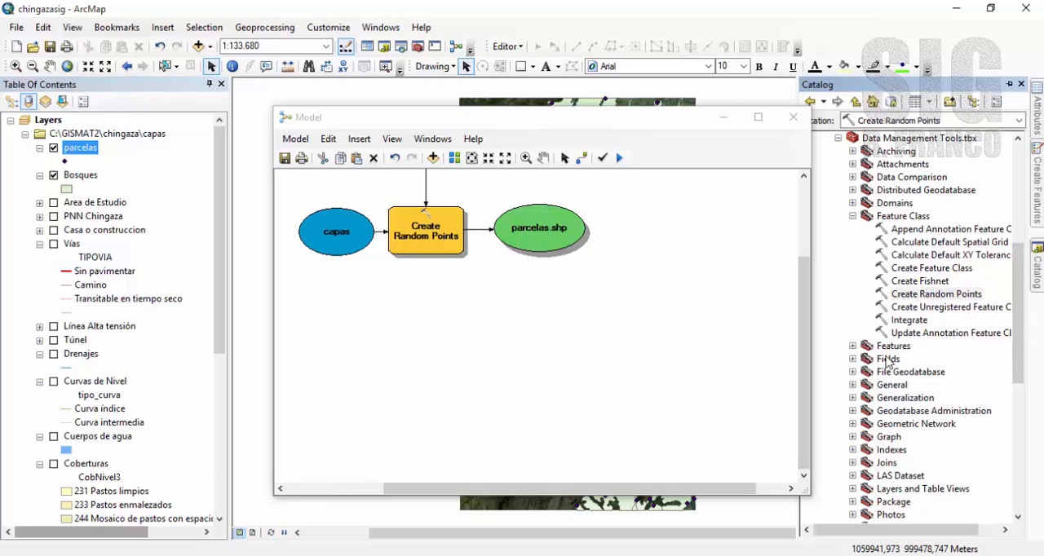
pyautogui.click(852, 359)
pyautogui.click(910, 371)
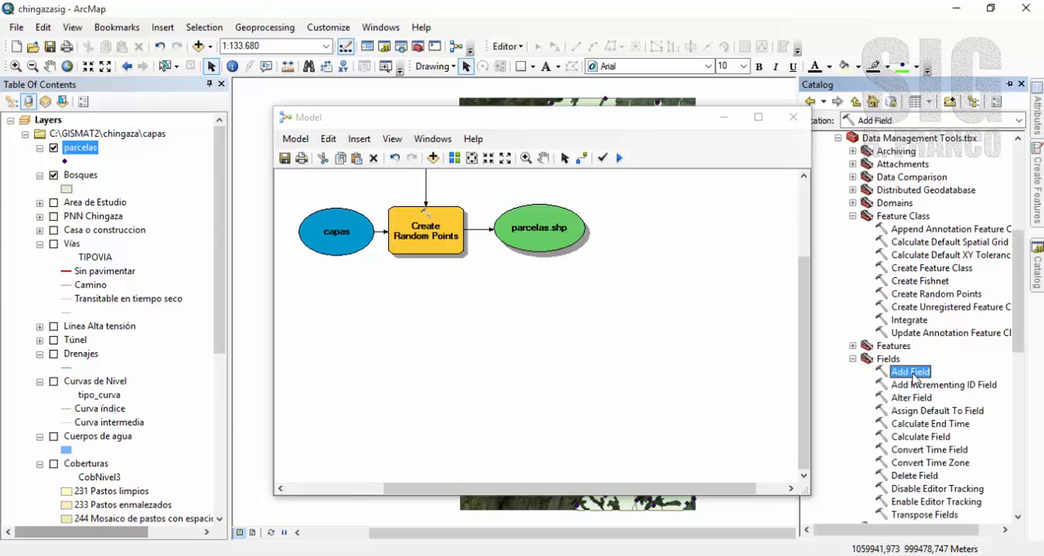
pyautogui.moveTo(915, 375); pyautogui.dragTo(551, 359)
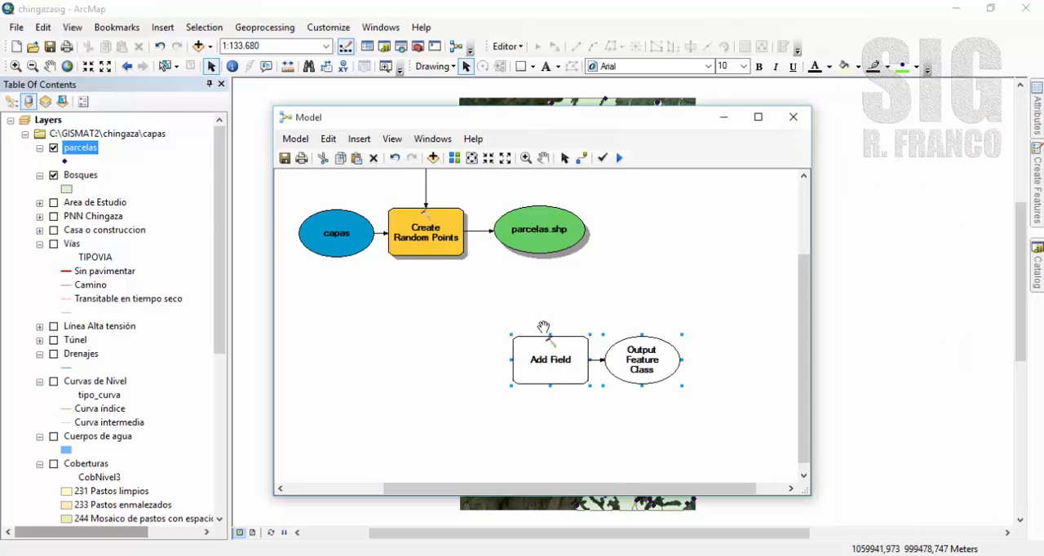
# Connect parcelas.shp to the Add Field tool as its input table.
pyautogui.click(581, 159)
pyautogui.click(542, 256)
pyautogui.click(545, 341)
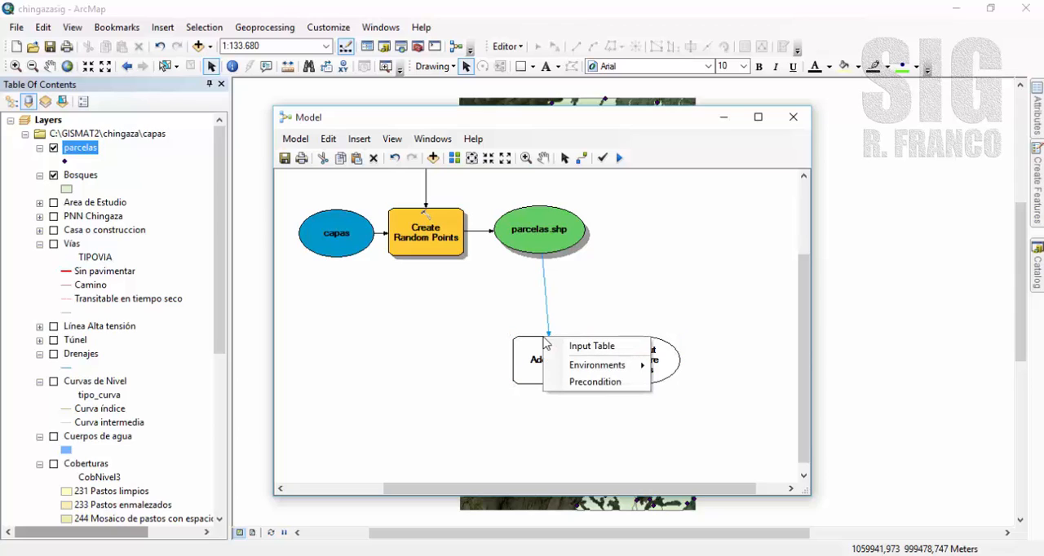
pyautogui.click(576, 351)
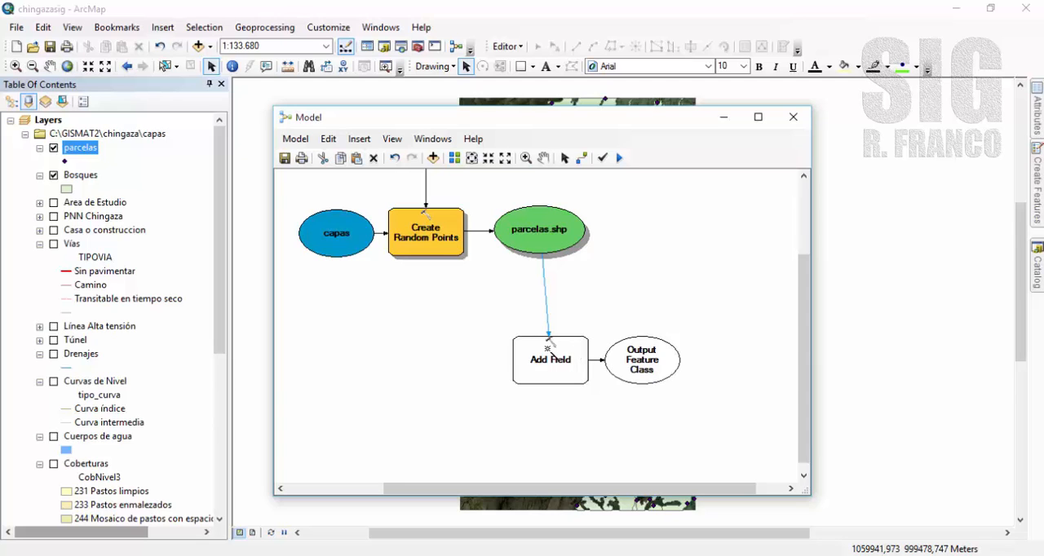
# Configure Add Field to create a TEXT field named idparcela with a length of 5, and accept the settings.
pyautogui.doubleClick(547, 346)
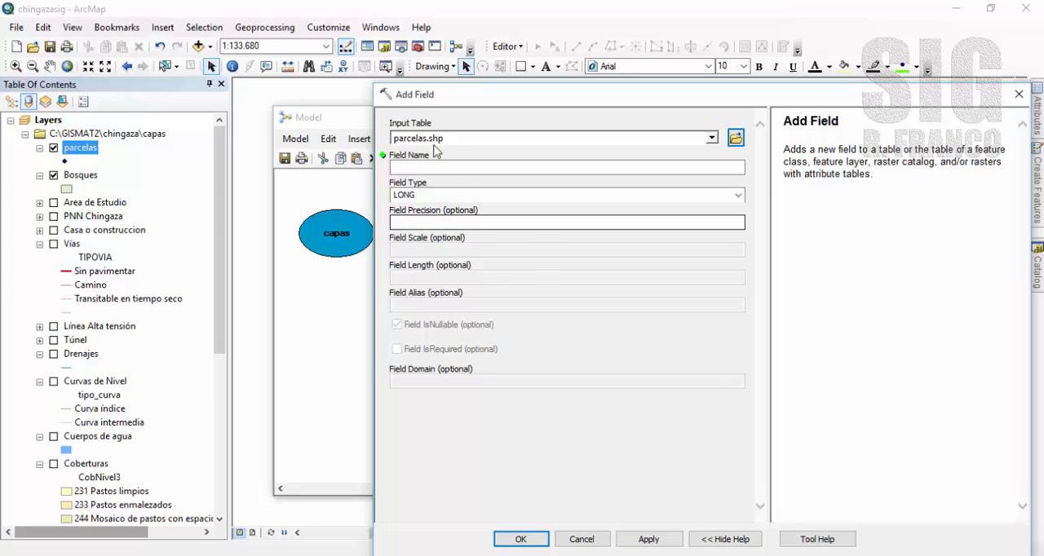
pyautogui.click(456, 171)
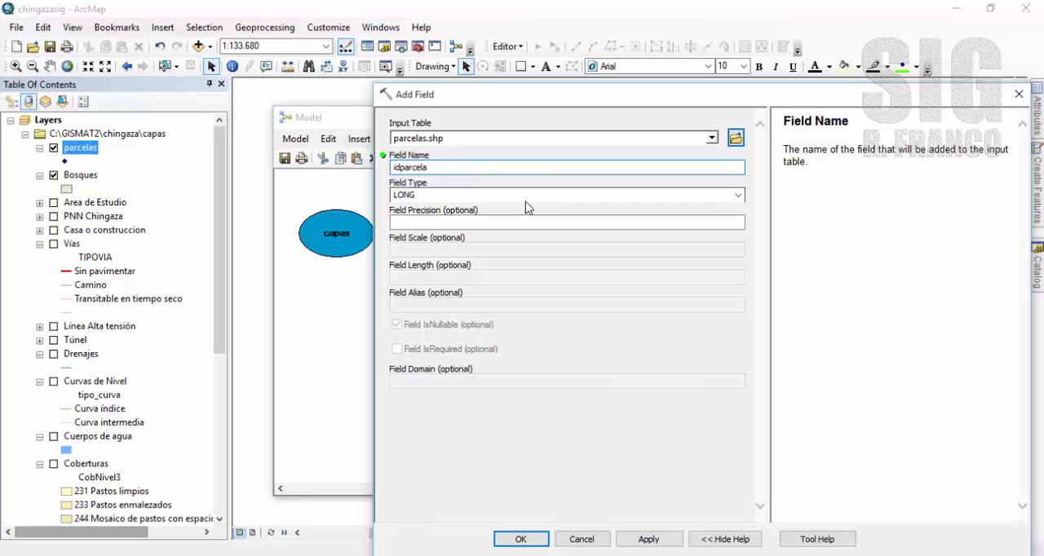
pyautogui.click(738, 196)
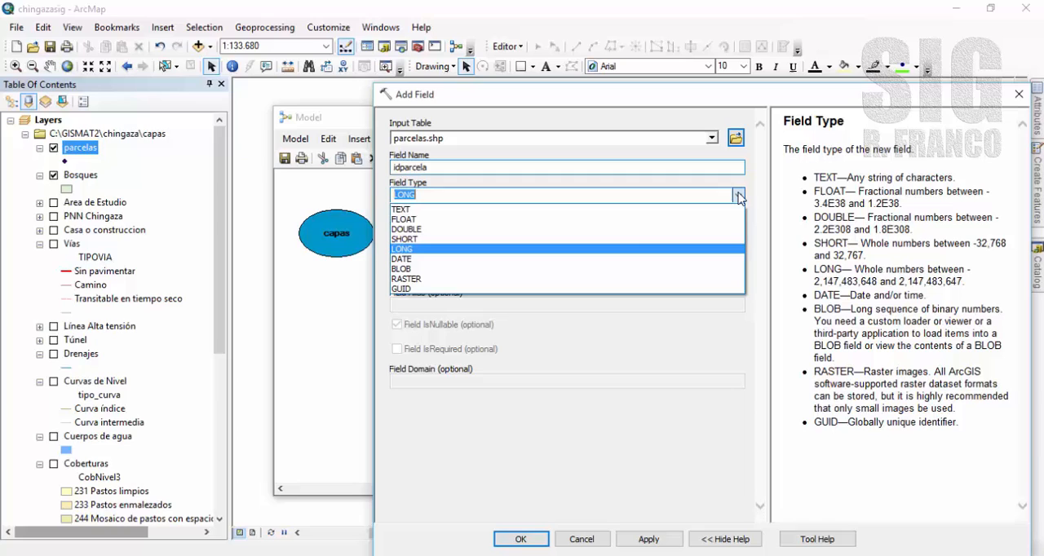
pyautogui.click(481, 210)
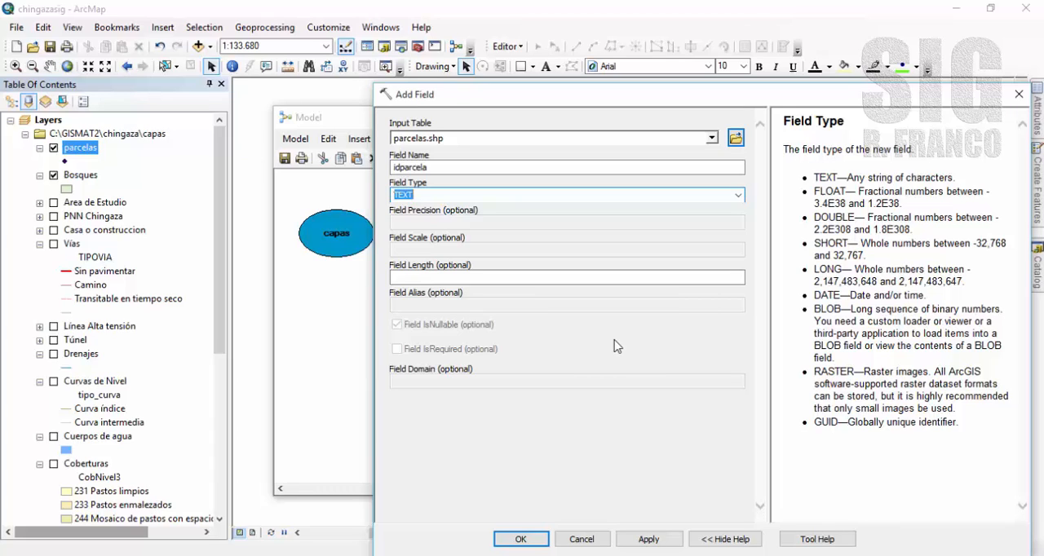
pyautogui.click(722, 278)
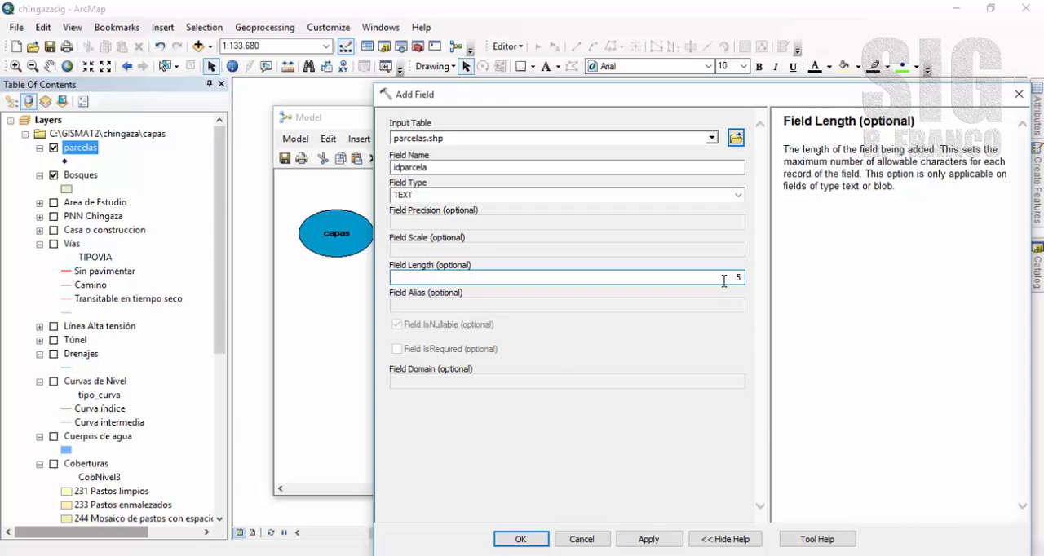
pyautogui.click(521, 538)
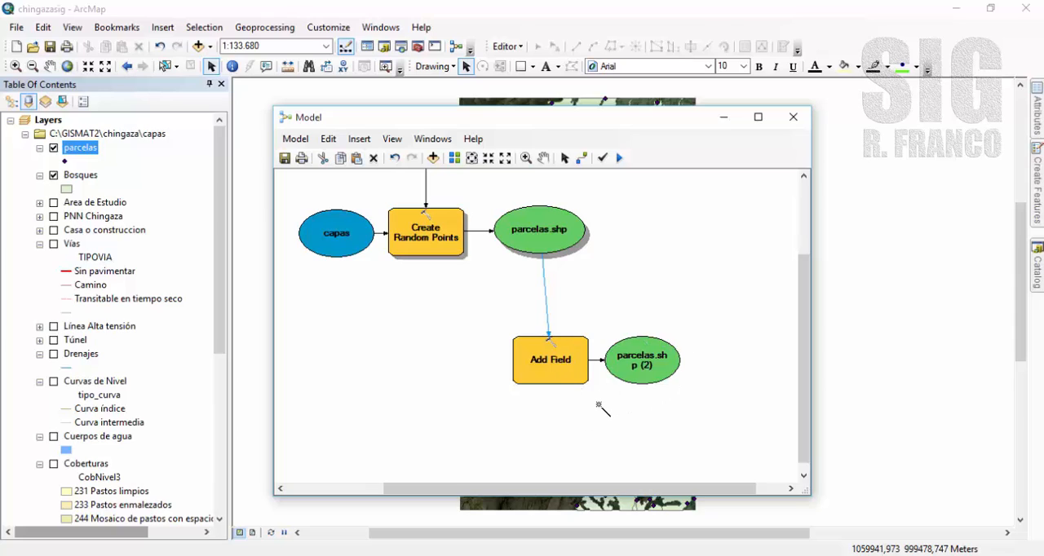
# Align the Add Field process directly beneath parcelas.shp and widen its output oval so the name fits on one line.
pyautogui.click(564, 159)
pyautogui.moveTo(707, 318); pyautogui.dragTo(486, 421)
pyautogui.moveTo(554, 361); pyautogui.dragTo(547, 339)
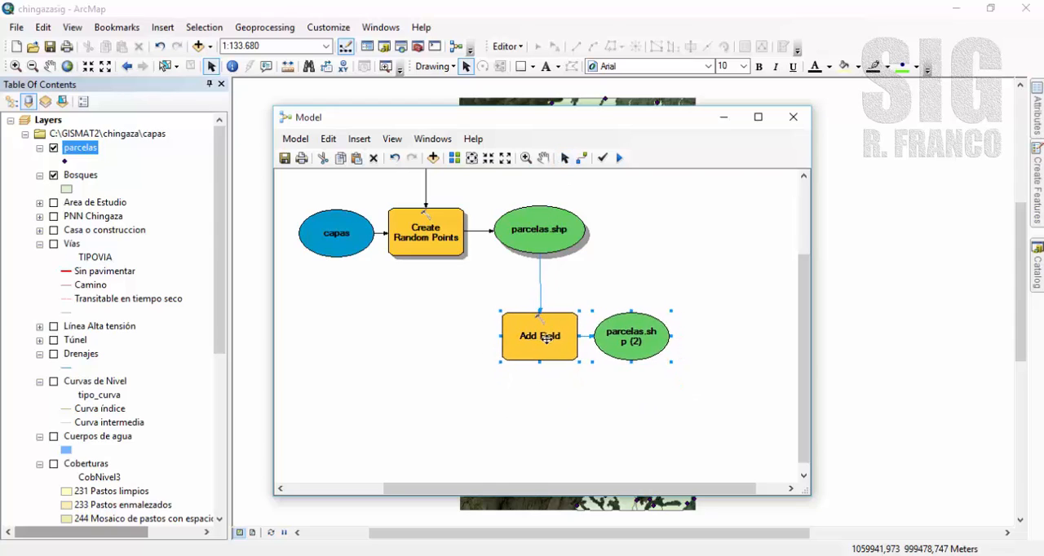
pyautogui.click(652, 338)
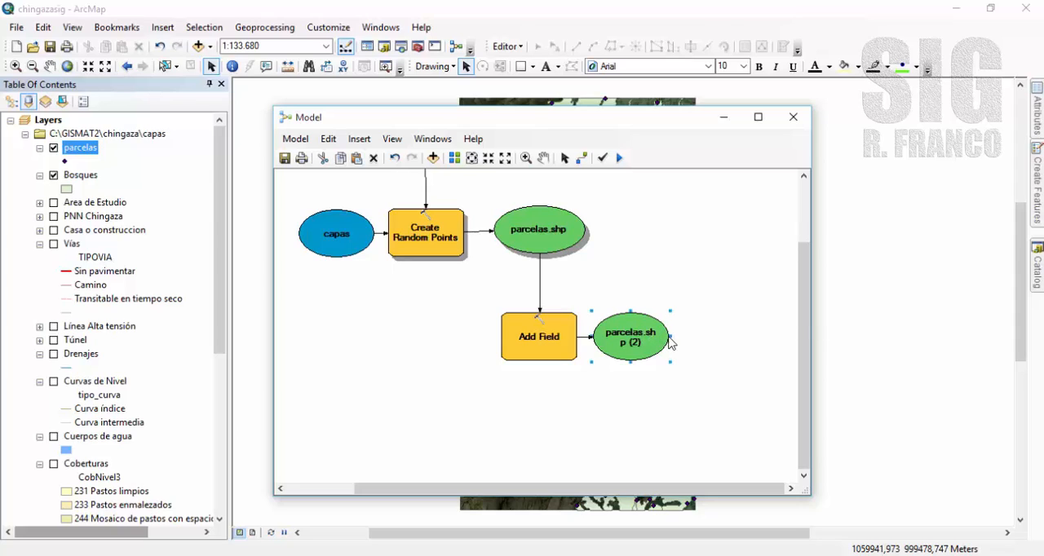
pyautogui.moveTo(670, 336); pyautogui.dragTo(695, 337)
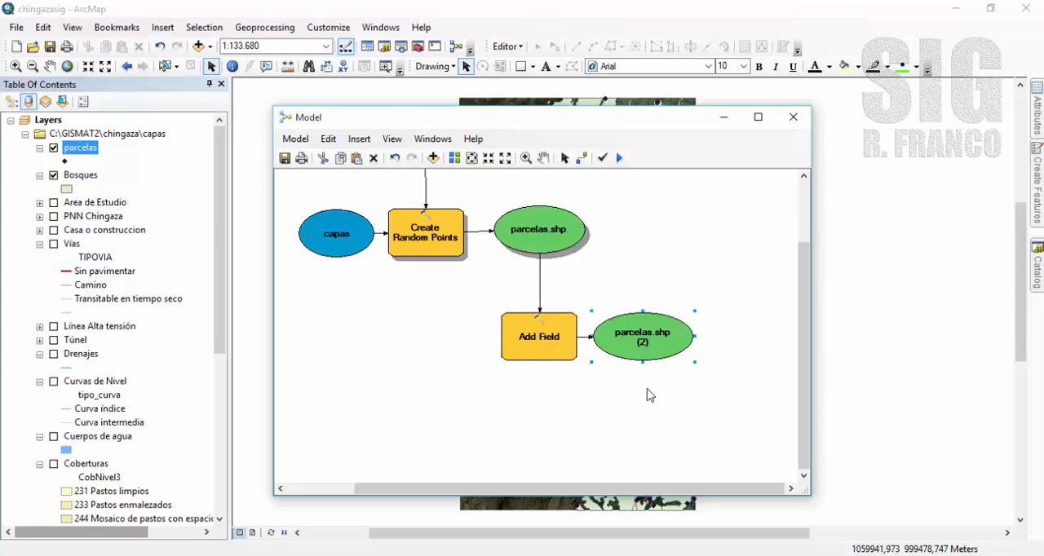
pyautogui.click(652, 419)
# Add the Calculate Field tool from the Fields toolset to the model, beneath parcelas.shp (2).
pyautogui.click(1037, 275)
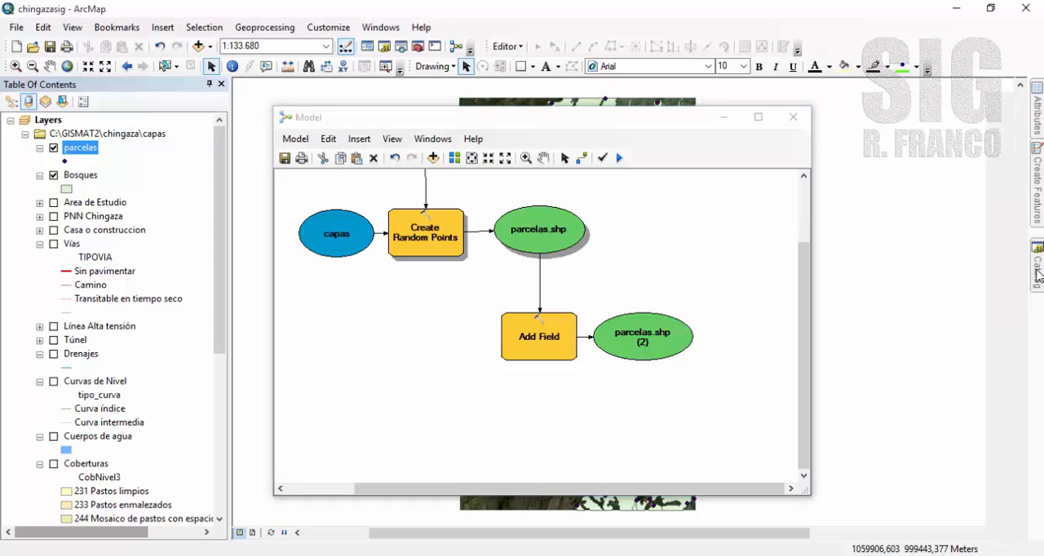
pyautogui.scroll(-2, 897, 302)
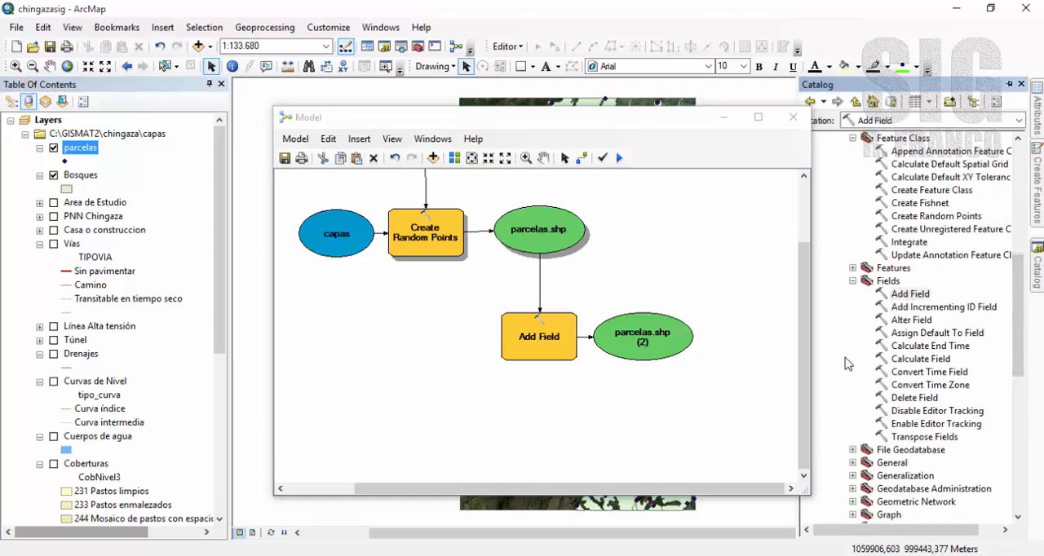
pyautogui.click(915, 361)
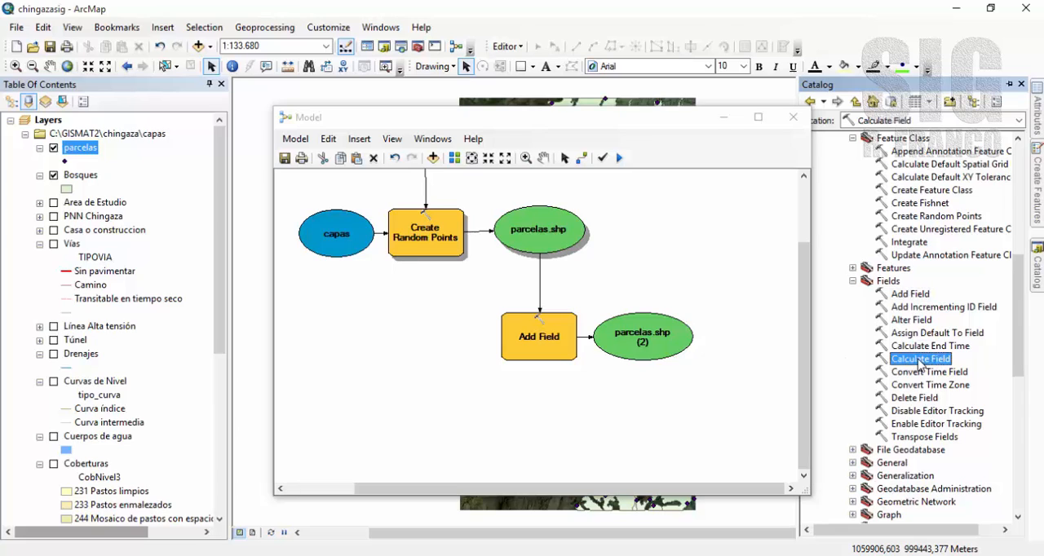
pyautogui.moveTo(915, 364); pyautogui.dragTo(647, 426)
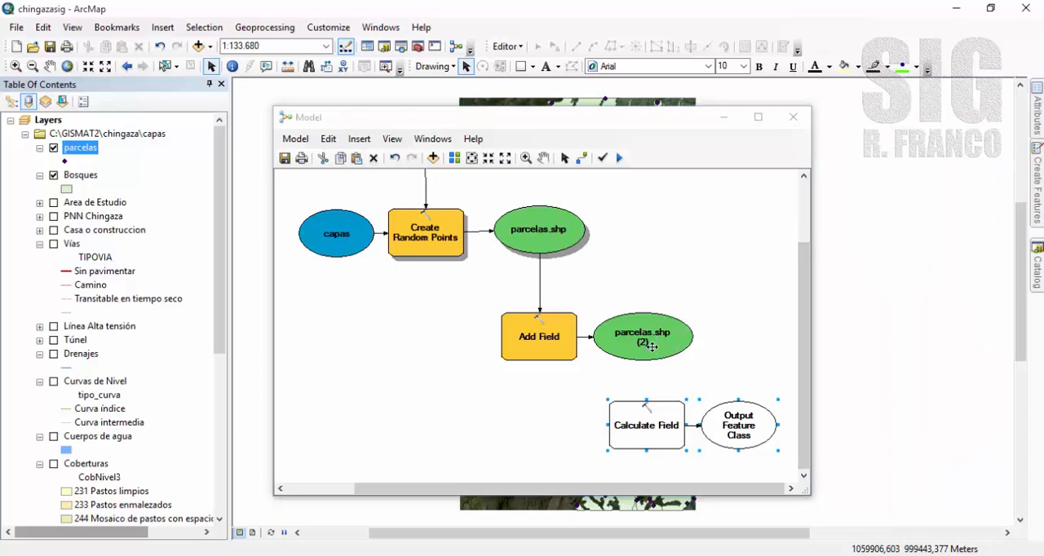
# Connect parcelas.shp (2) to the Calculate Field tool as its input table.
pyautogui.click(581, 159)
pyautogui.click(642, 358)
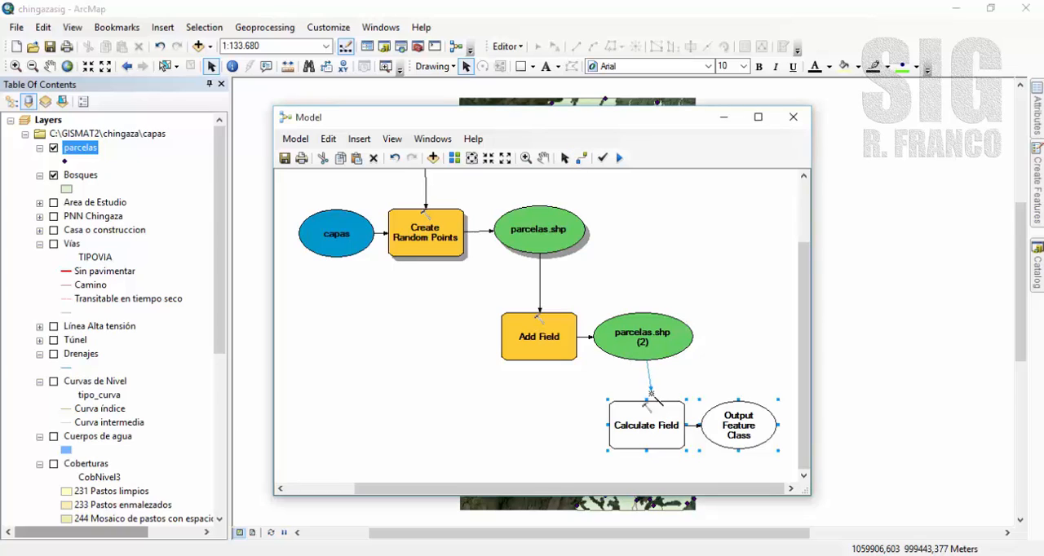
pyautogui.click(646, 403)
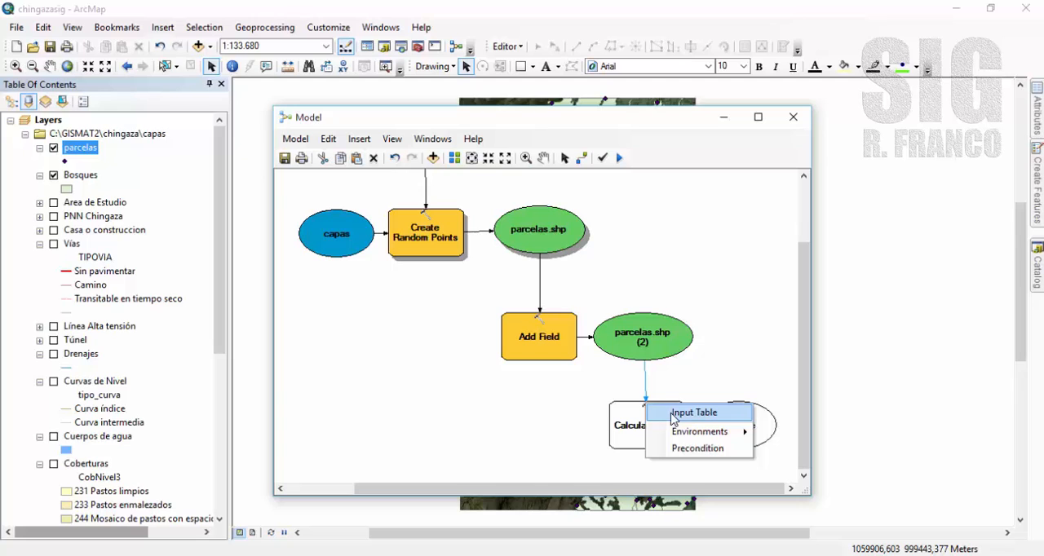
pyautogui.click(673, 414)
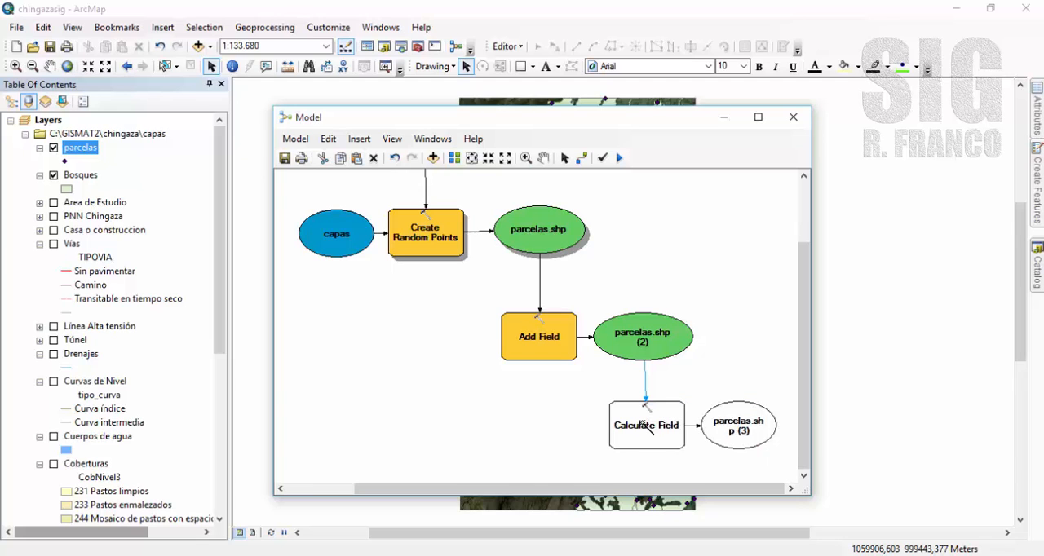
# Open the Calculate Field settings and choose idparcela as the field to calculate.
pyautogui.doubleClick(644, 425)
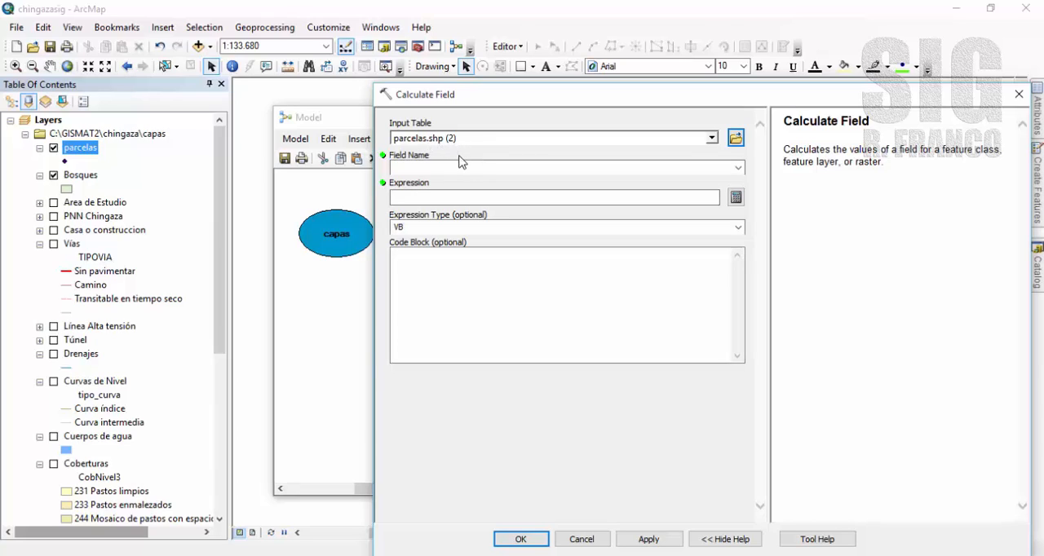
pyautogui.click(738, 168)
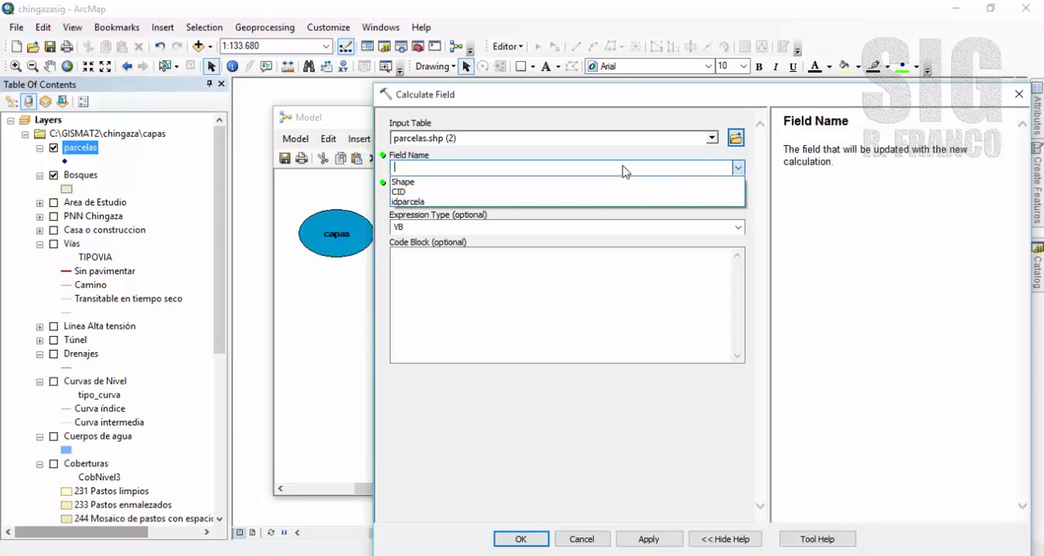
pyautogui.click(406, 202)
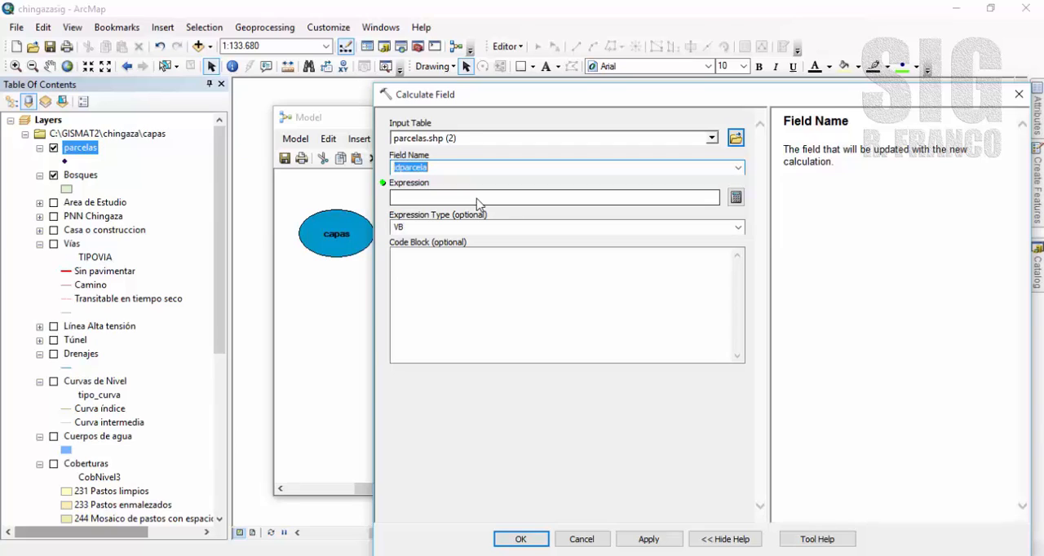
# Build the VB expression "P" & [FID]+1 for idparcela in the Field Calculator and accept the Calculate Field settings.
pyautogui.click(569, 197)
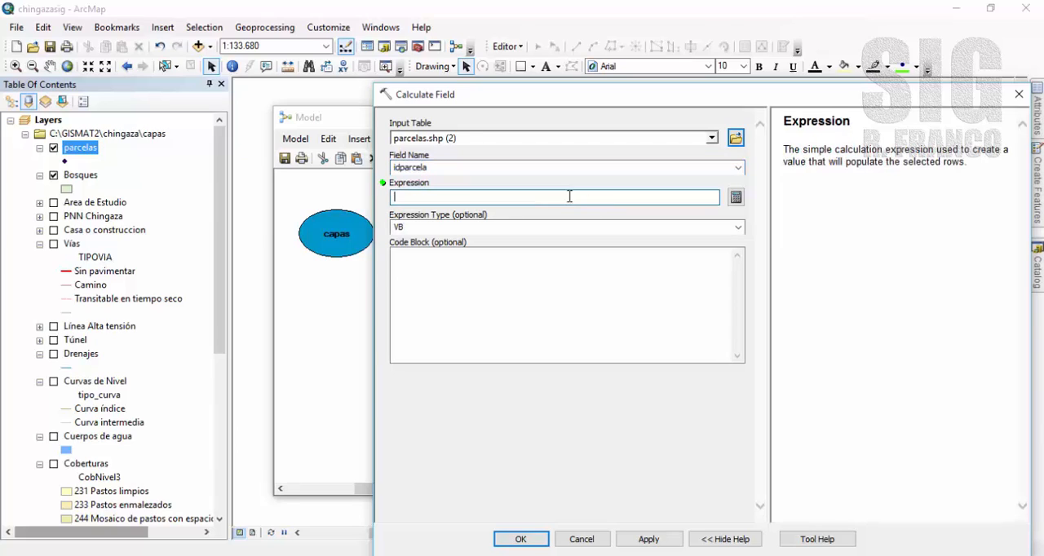
pyautogui.click(736, 198)
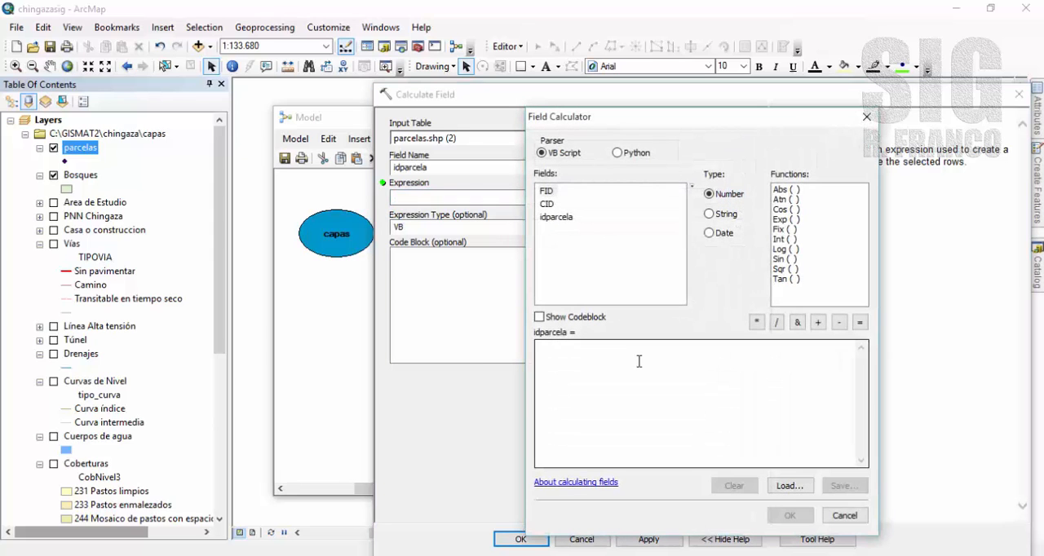
pyautogui.click(596, 354)
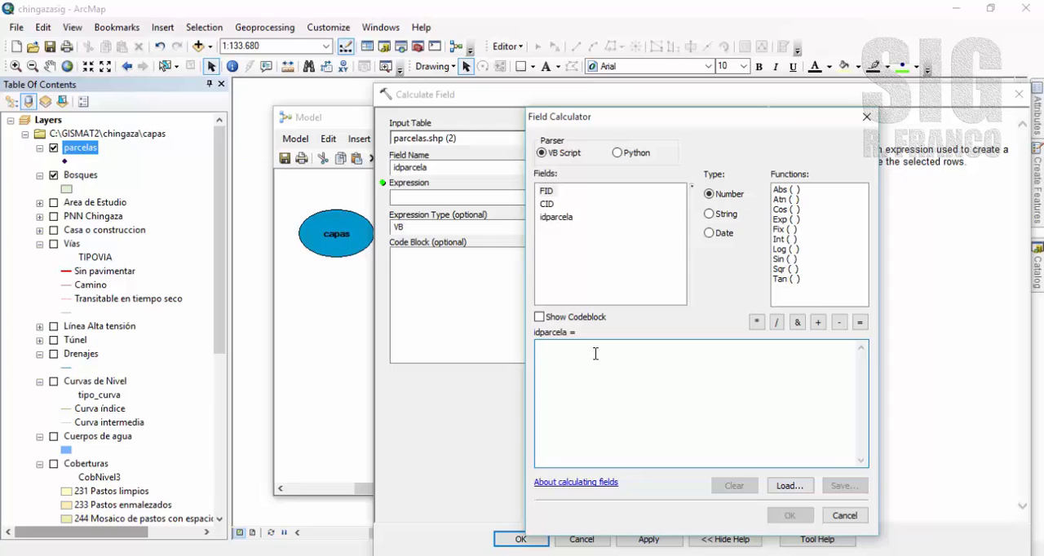
pyautogui.write('"')
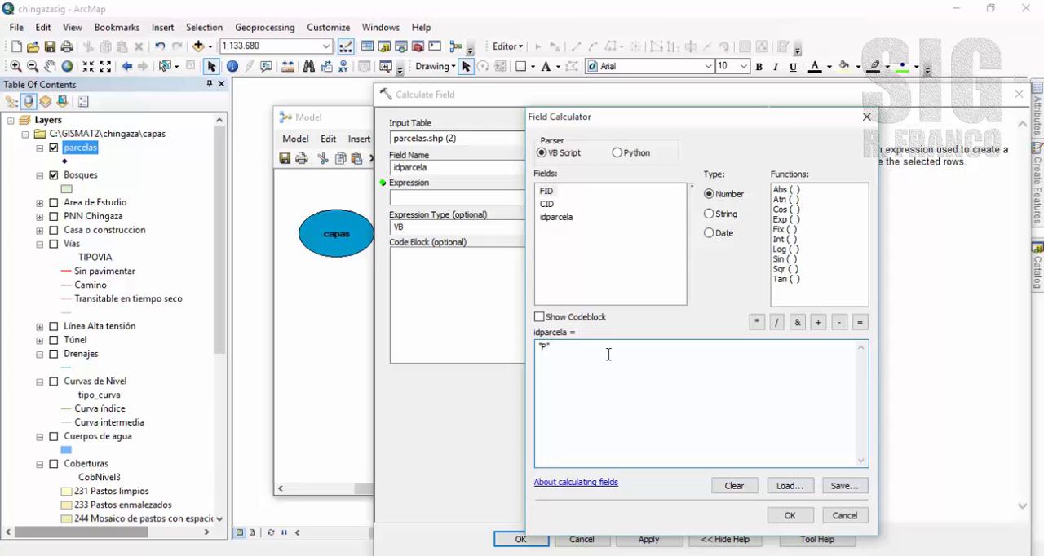
pyautogui.write('P"')
pyautogui.click(797, 323)
pyautogui.doubleClick(546, 191)
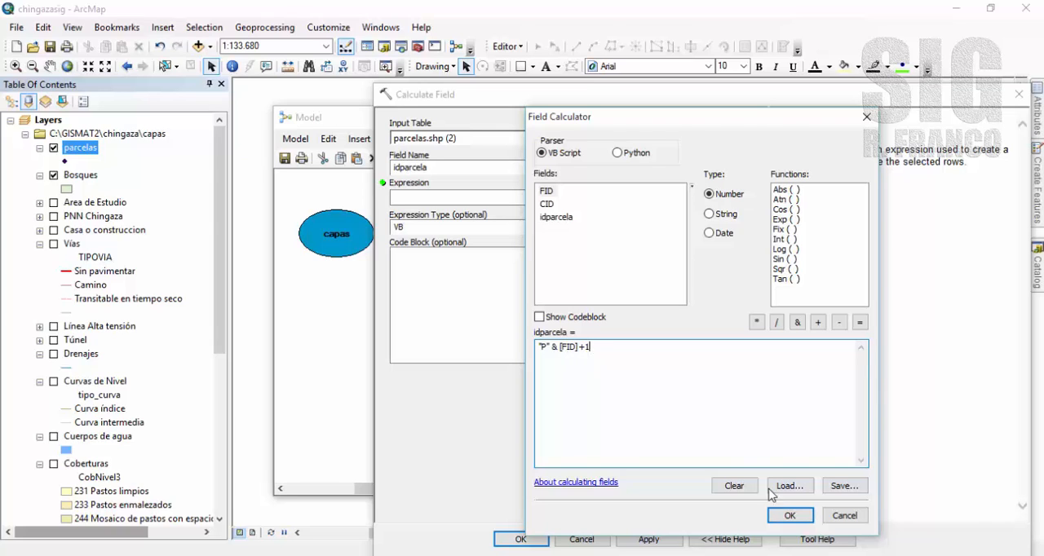
pyautogui.click(783, 515)
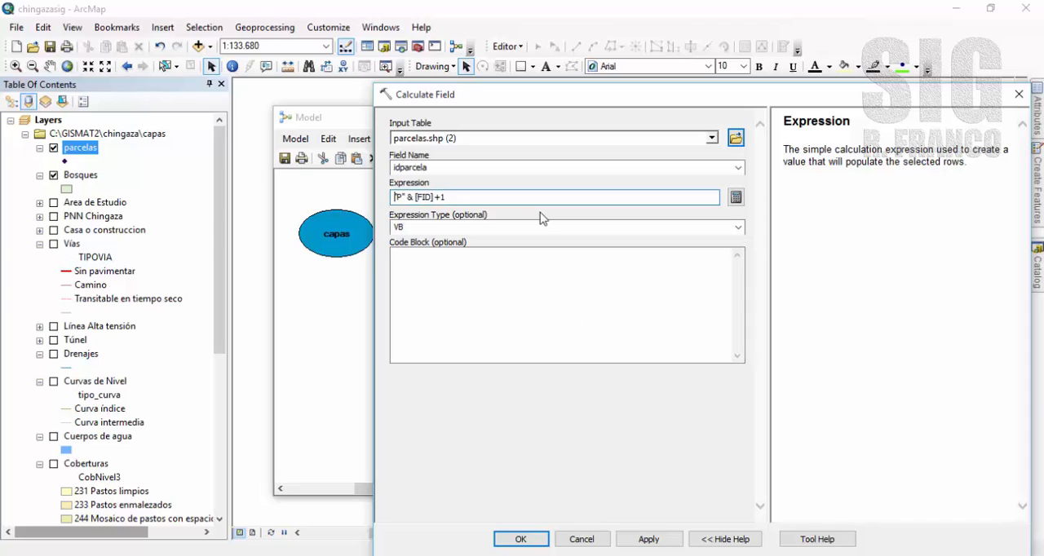
pyautogui.click(509, 231)
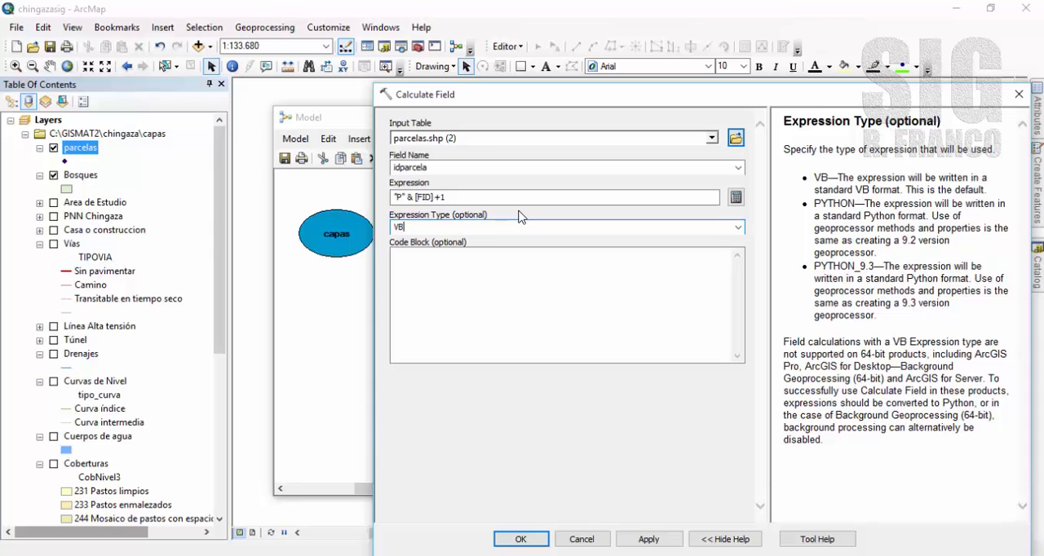
pyautogui.click(521, 539)
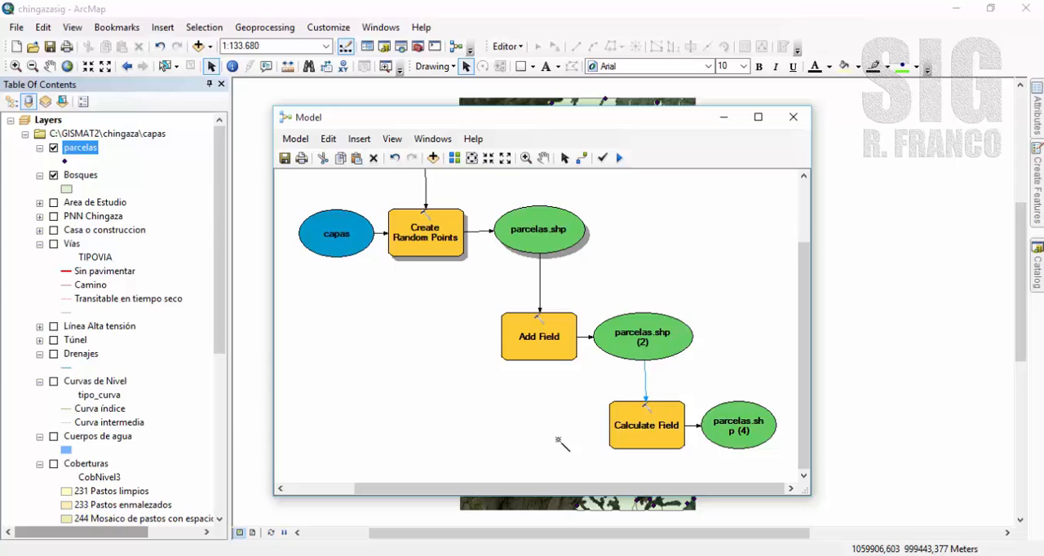
# Save the complete model and run it, closing the progress report when it finishes.
pyautogui.click(471, 158)
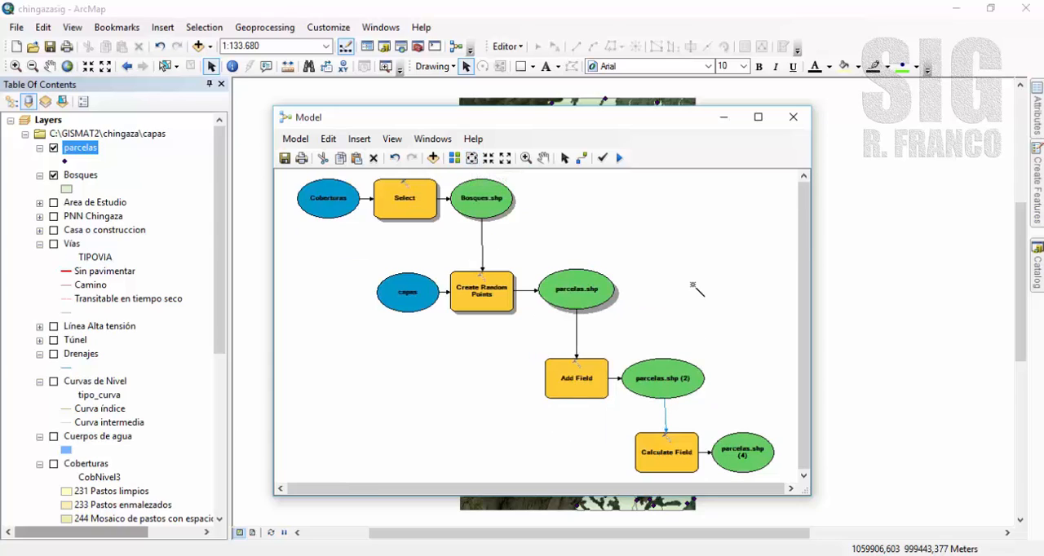
pyautogui.click(285, 158)
pyautogui.click(619, 159)
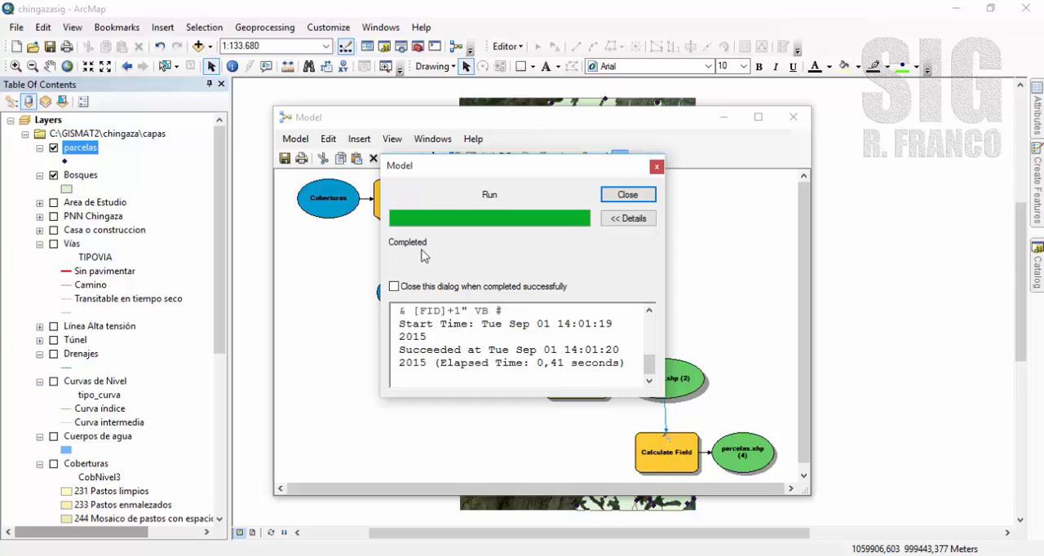
pyautogui.click(627, 196)
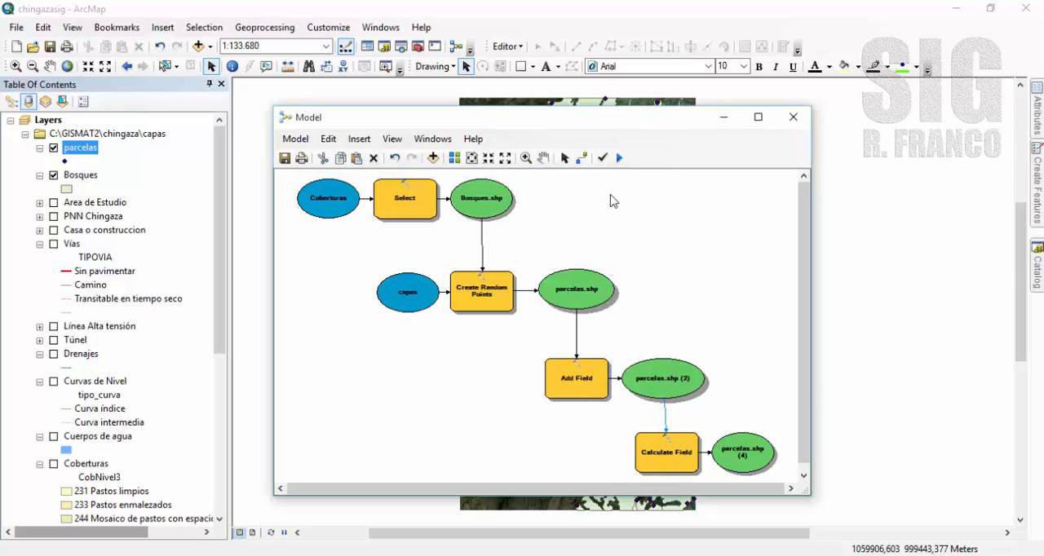
# Minimise the model and check the idparcela values in the attribute table of the parcelas layer.
pyautogui.click(723, 117)
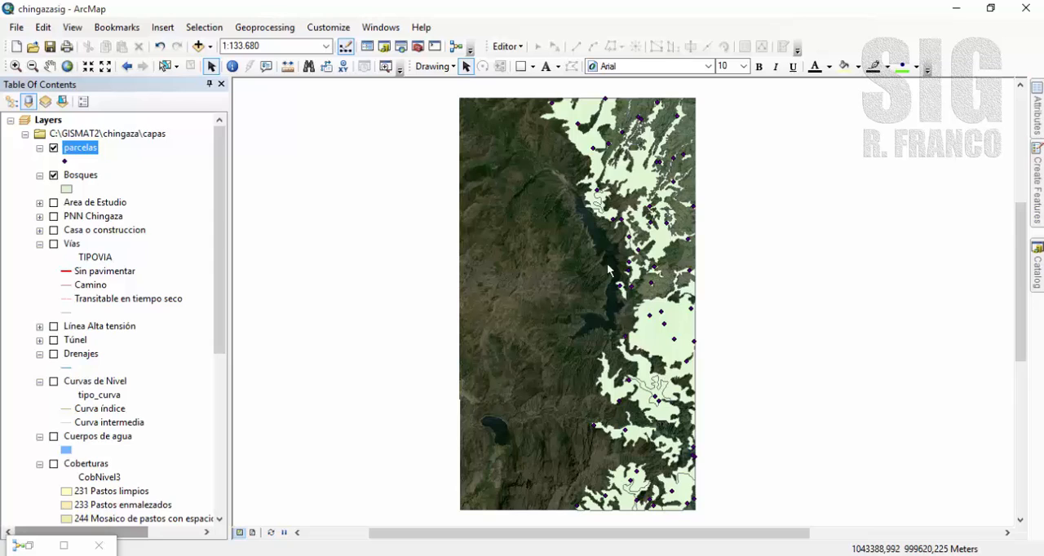
pyautogui.rightClick(85, 152)
pyautogui.click(122, 191)
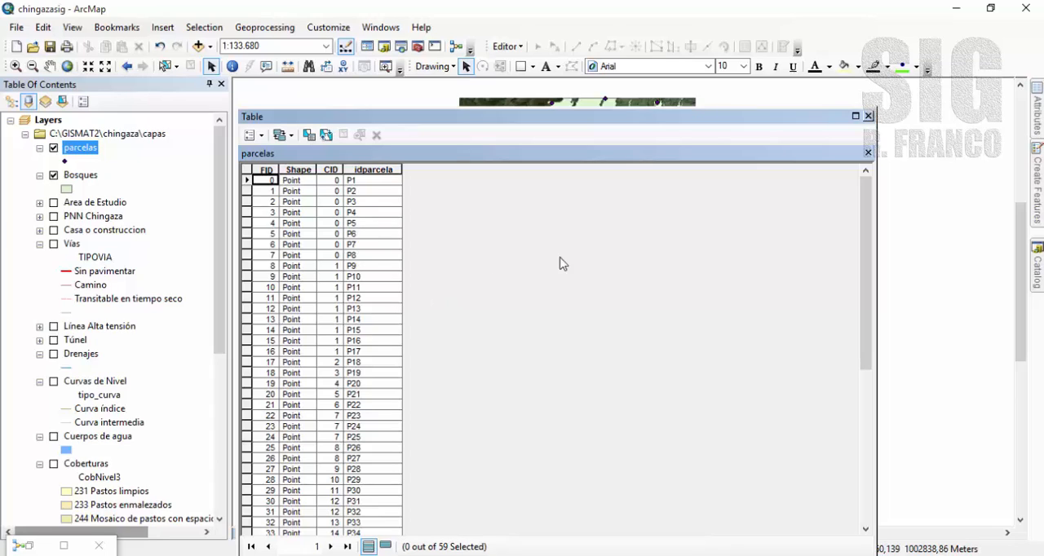
pyautogui.click(867, 115)
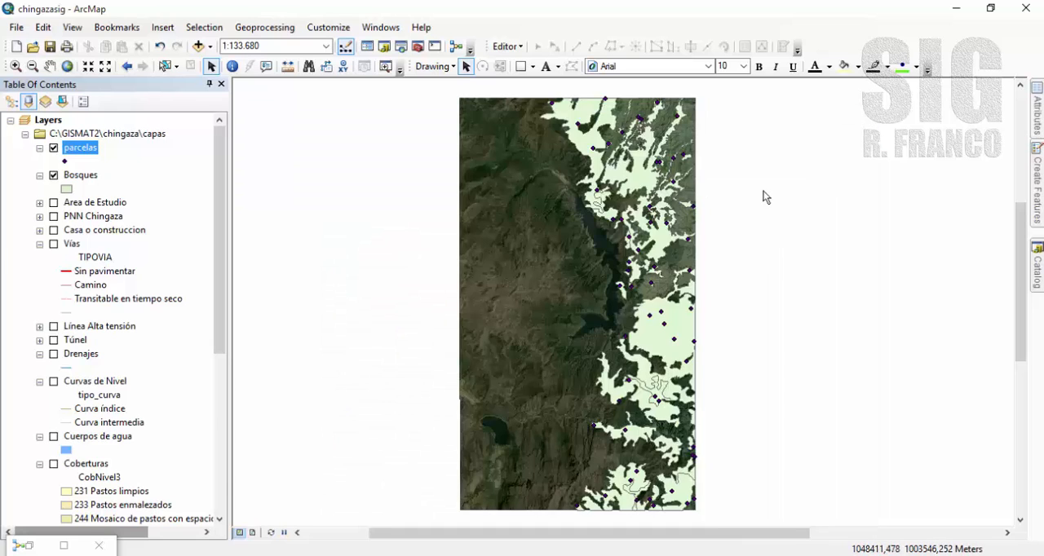
# Restore the model window and close it, saving the changes to the model.
pyautogui.click(63, 550)
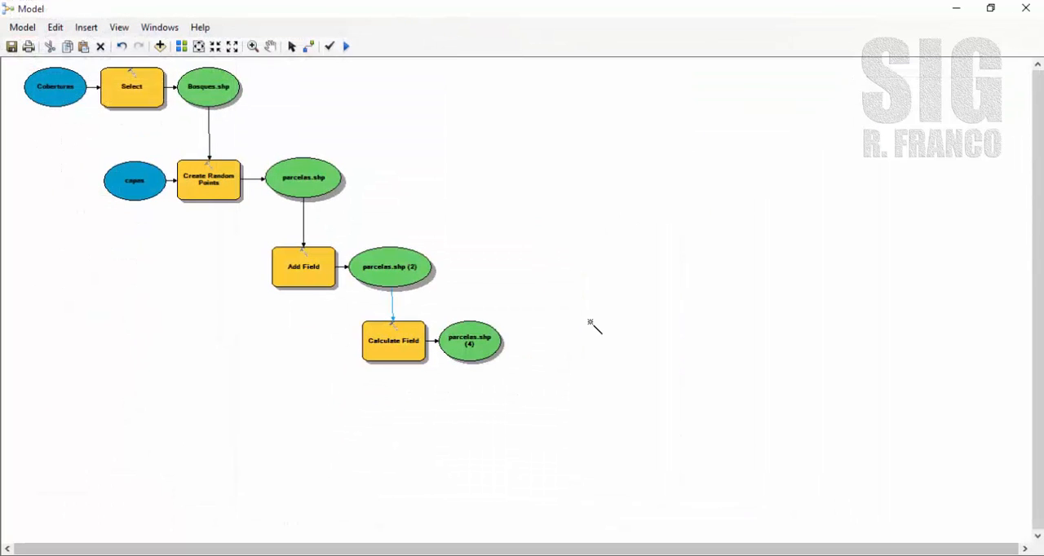
pyautogui.doubleClick(601, 10)
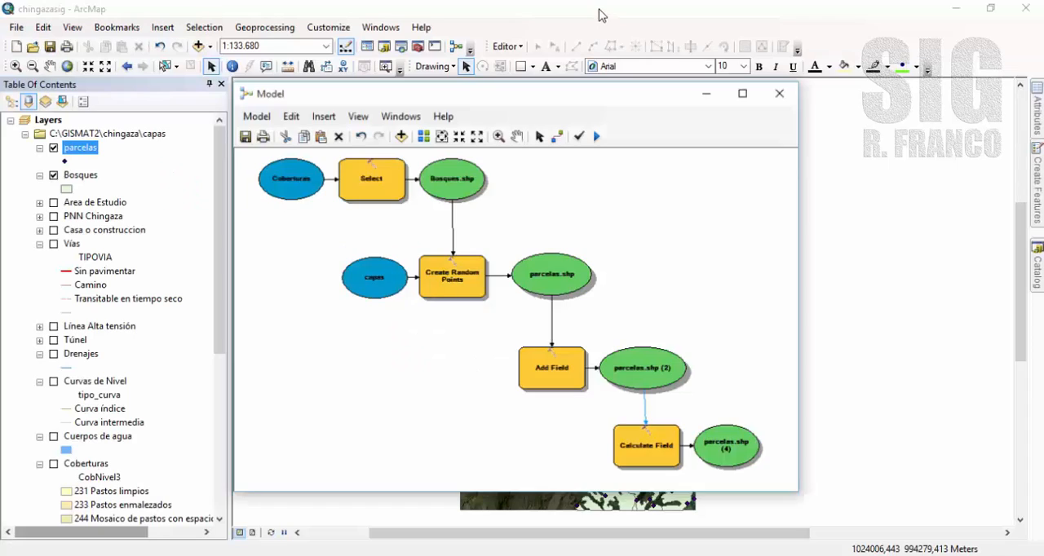
pyautogui.click(792, 116)
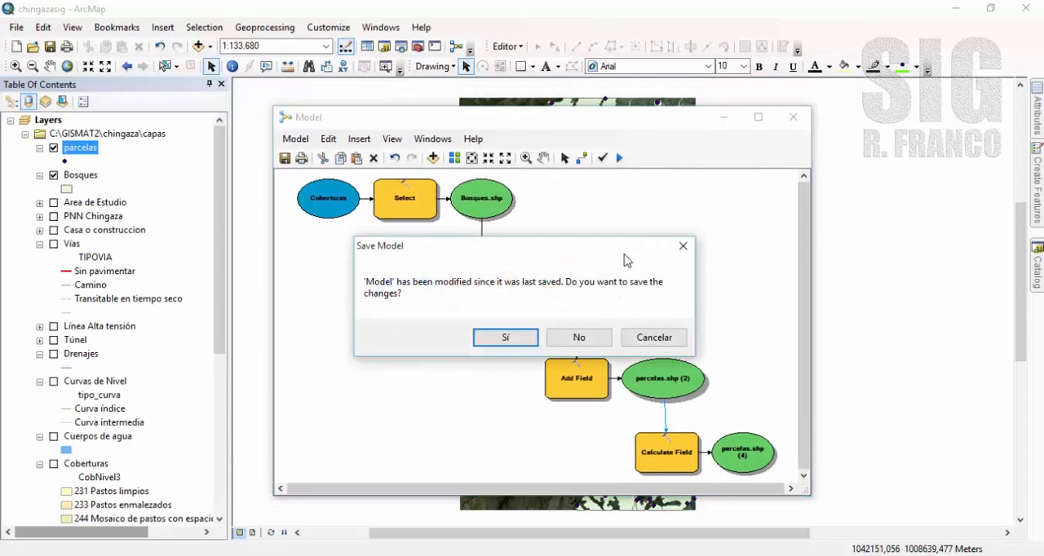
pyautogui.click(506, 337)
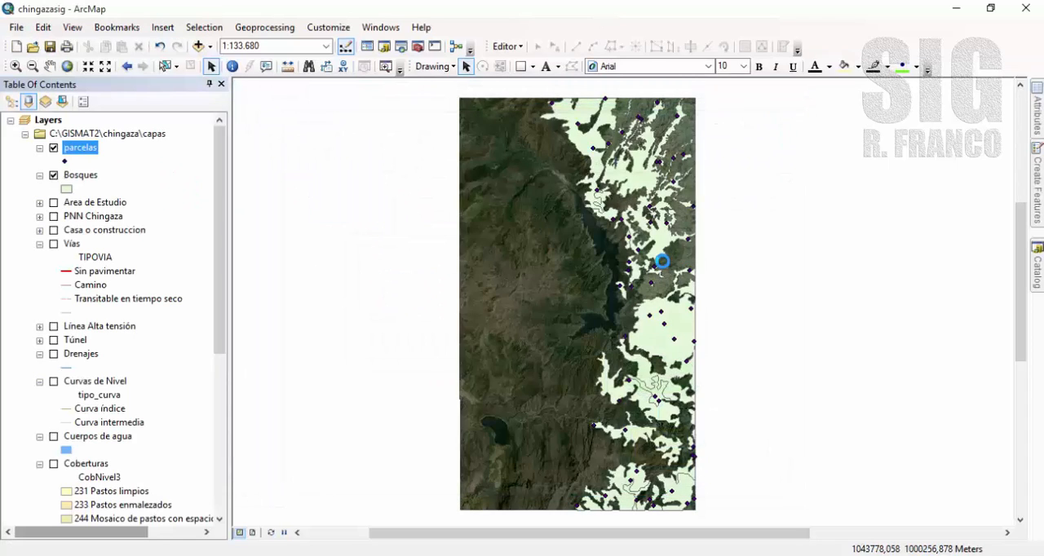
# Rename the new model in the mismodelos.tbx toolbox as ModeloParcelasalazar.
pyautogui.click(1037, 269)
pyautogui.moveTo(1022, 282); pyautogui.dragTo(1025, 165)
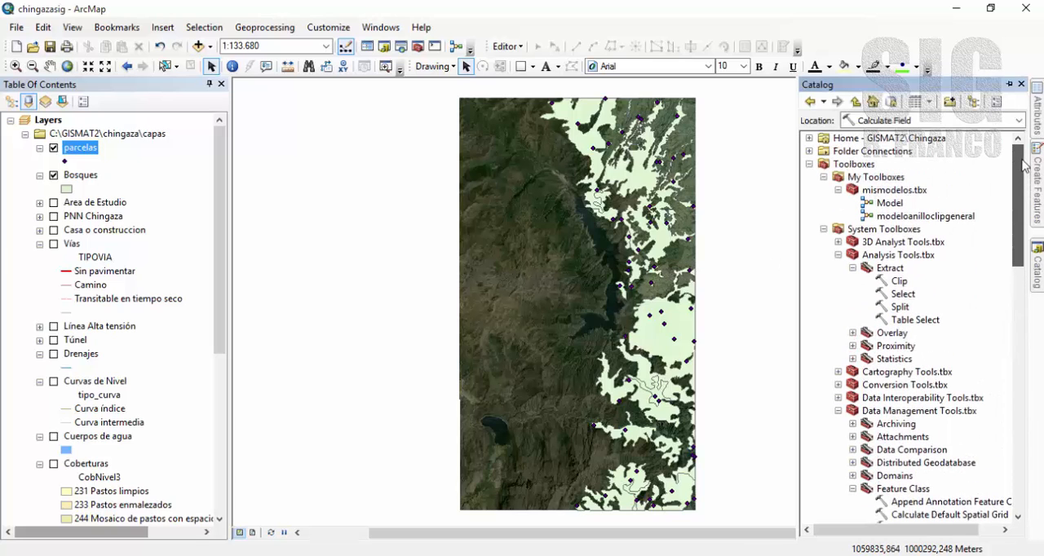
pyautogui.click(889, 204)
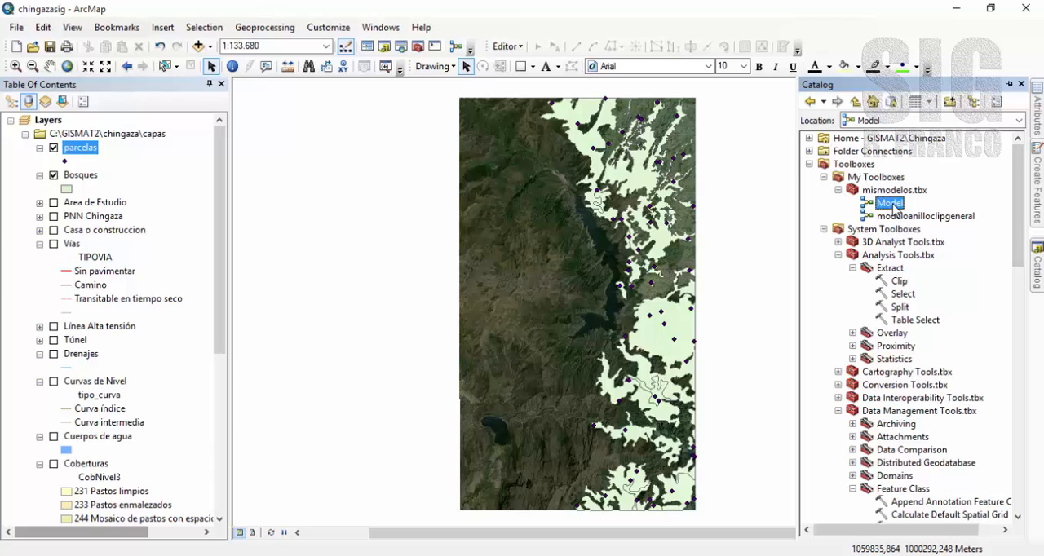
pyautogui.rightClick(893, 206)
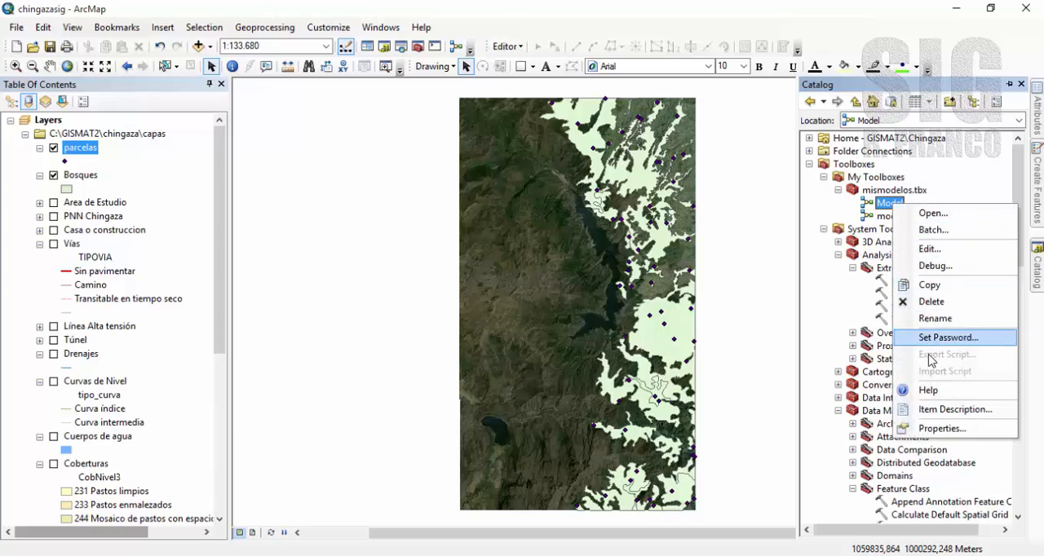
pyautogui.click(924, 320)
pyautogui.click(905, 203)
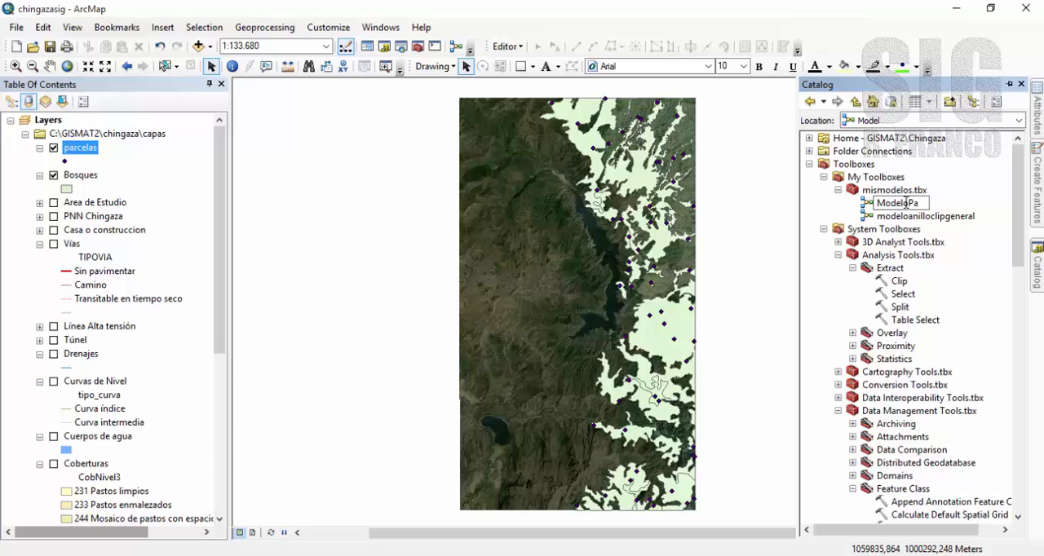
pyautogui.write('oParcelasalazar')
pyautogui.press('Return')
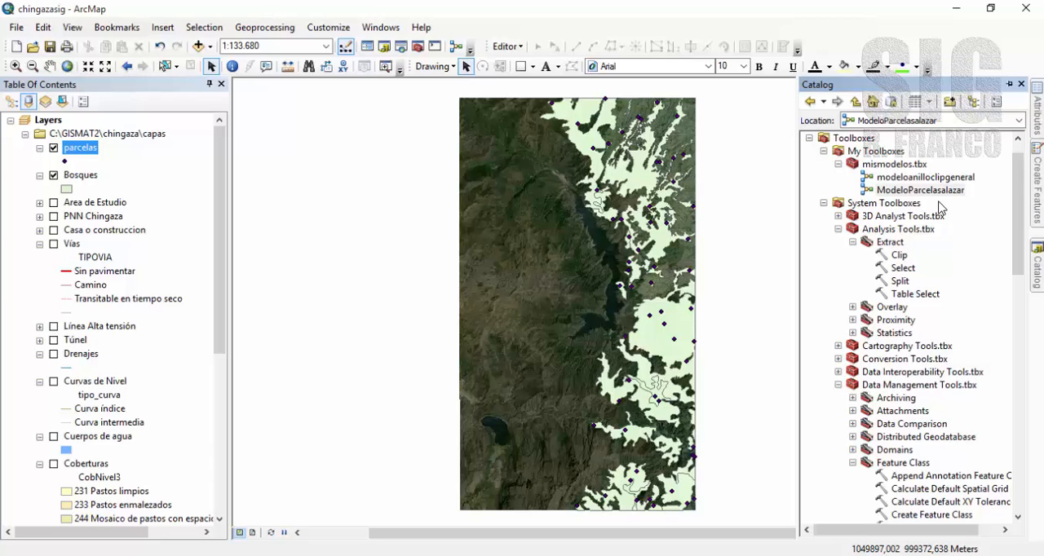
pyautogui.click(934, 193)
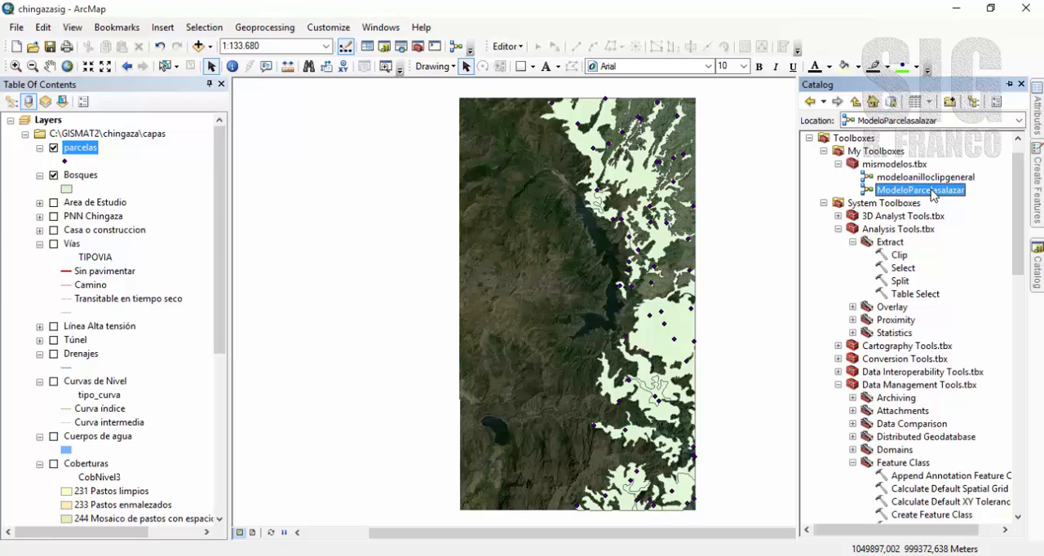
# Open the ModeloParcelasalazar model from the mismodelos.tbx toolbox for editing and minimise its window.
pyautogui.rightClick(933, 193)
pyautogui.click(962, 235)
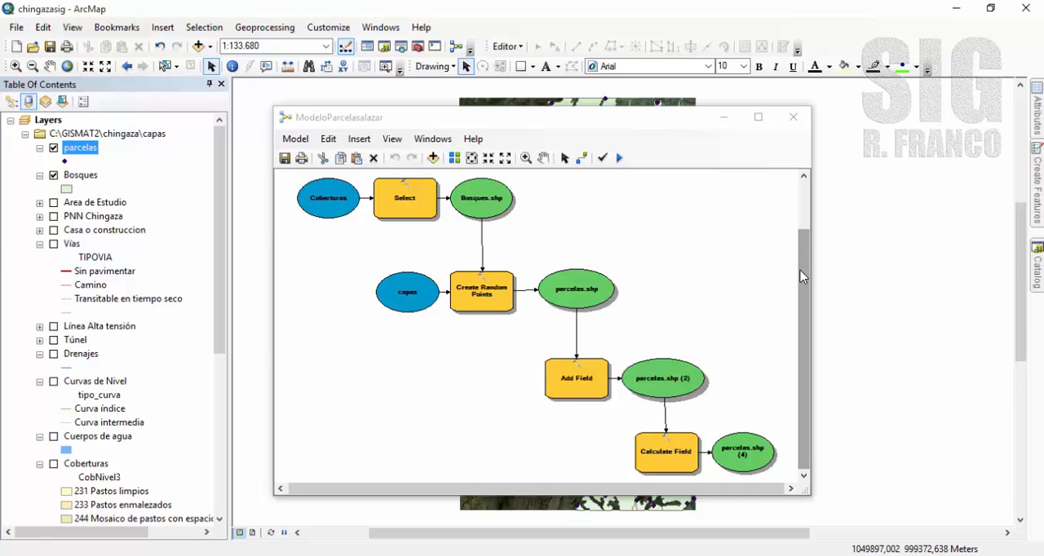
pyautogui.click(723, 117)
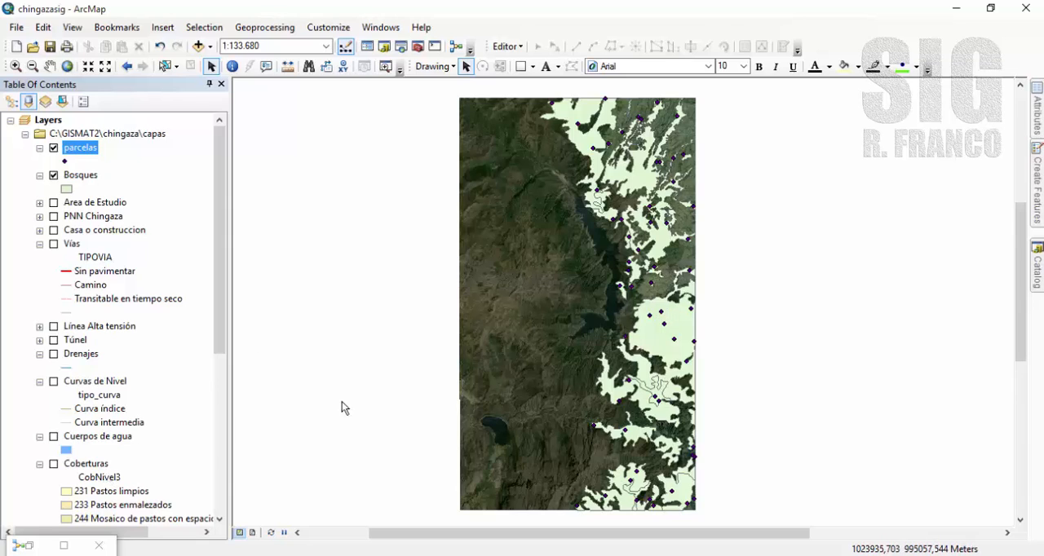
# Review the fields in the attribute table of the parcelas layer and close the table.
pyautogui.rightClick(85, 155)
pyautogui.click(122, 196)
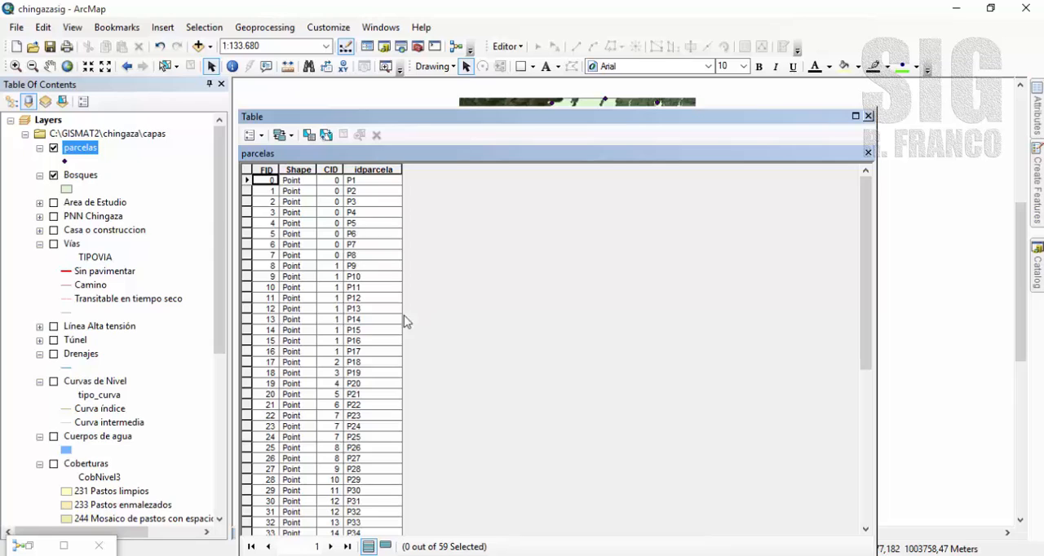
pyautogui.click(867, 116)
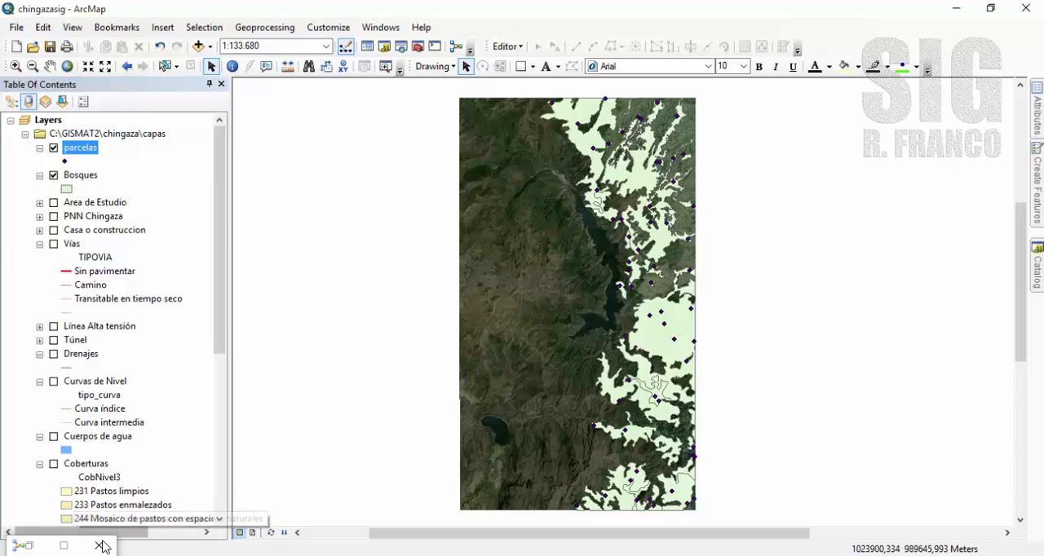
# Restore the model window to its smaller size, leaving free canvas below the Calculate Field process.
pyautogui.click(64, 545)
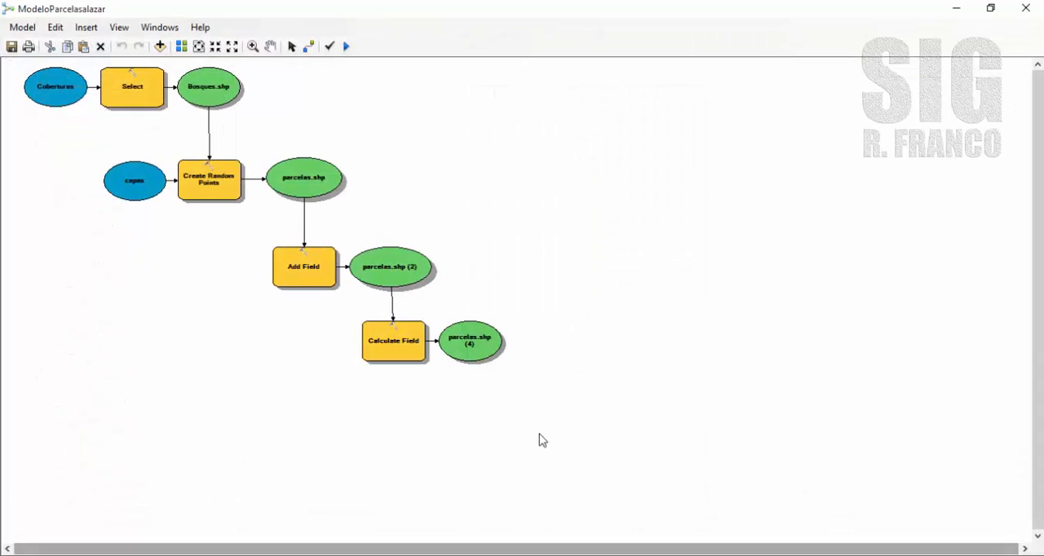
pyautogui.doubleClick(676, 12)
pyautogui.moveTo(713, 359); pyautogui.dragTo(592, 216)
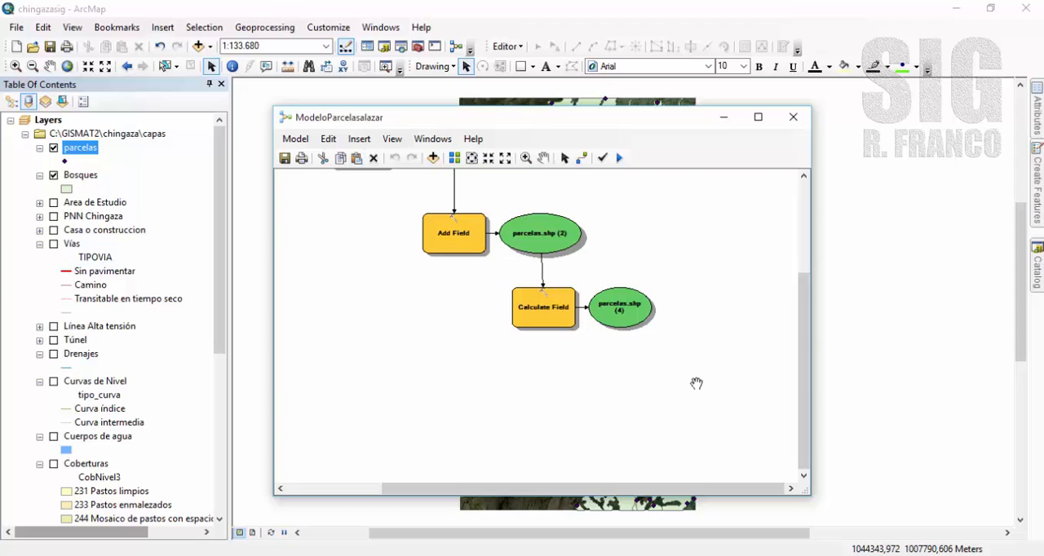
# Expand the Features toolset of Data Management Tools in the Catalog beside the open model.
pyautogui.click(1038, 274)
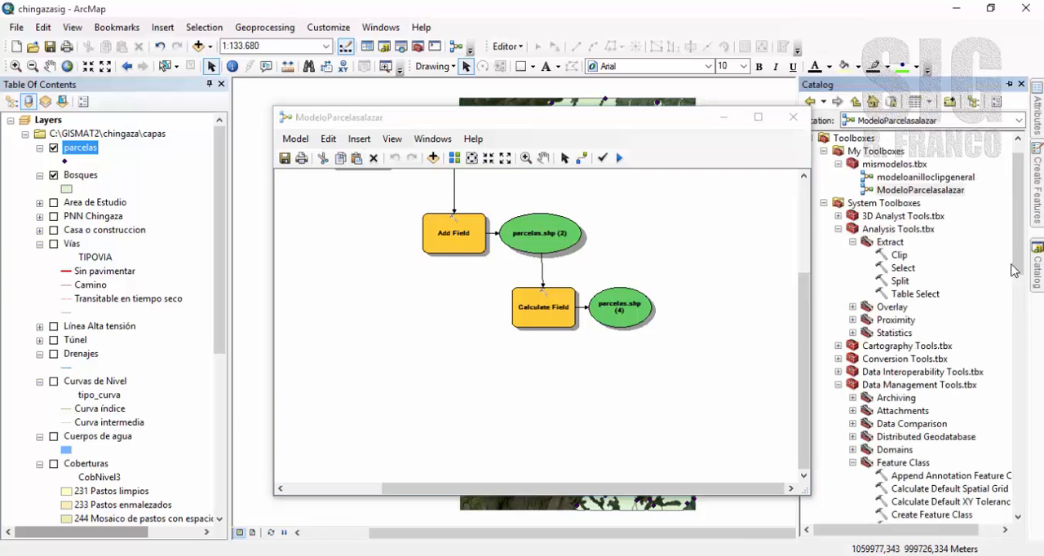
pyautogui.moveTo(1012, 266); pyautogui.dragTo(1022, 337)
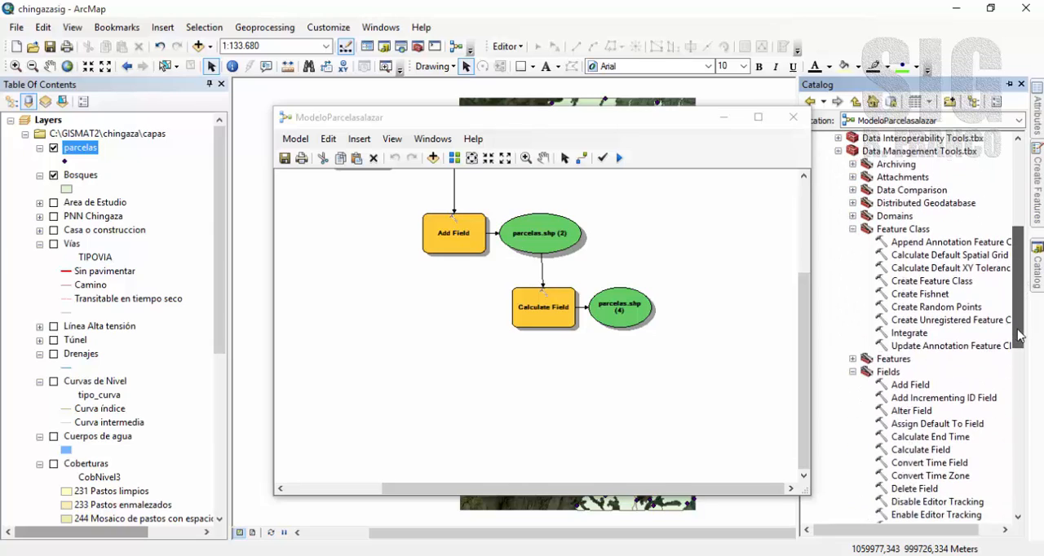
pyautogui.click(852, 359)
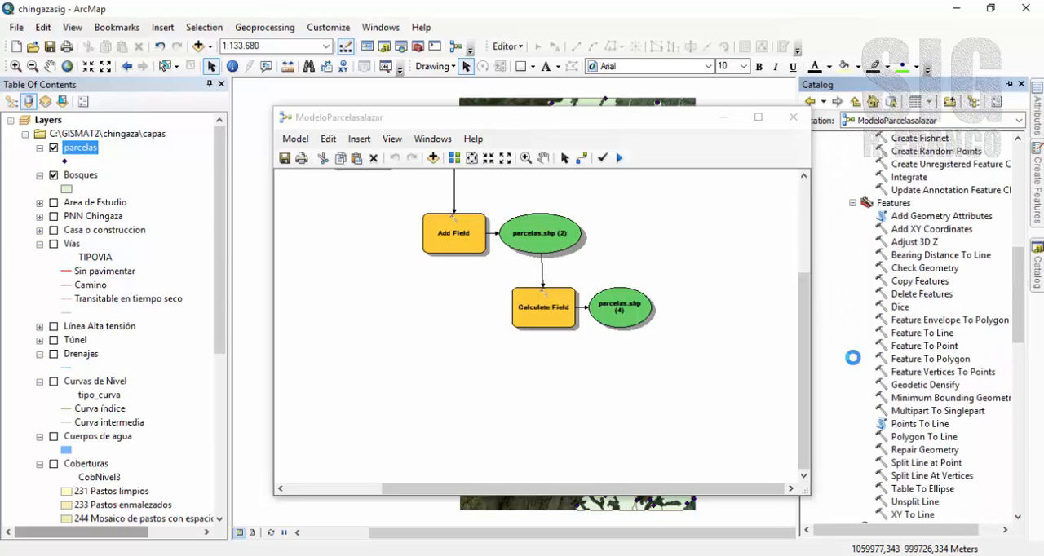